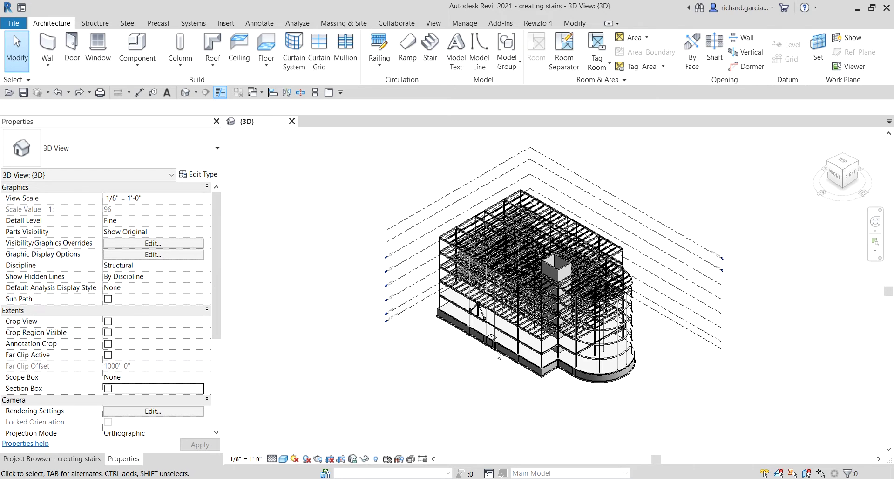
Step: Examine the structural frame in the 3D view, focusing on the Level 2 floor slab and the levels above it
scroll(588, 409, "up", 5)
mouse_move(606, 279)
middle_mouse_down("shift")
mouse_move(631, 267)
mouse_move(605, 275)
middle_mouse_up("shift")
scroll(396, 292, "up", 3)
scroll(402, 321, "up", 2)
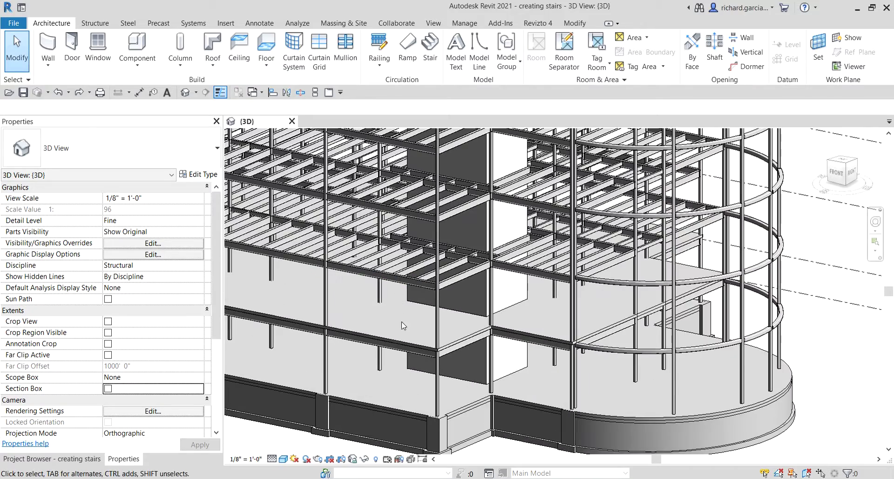
left_click(454, 343)
scroll(445, 328, "down", 2)
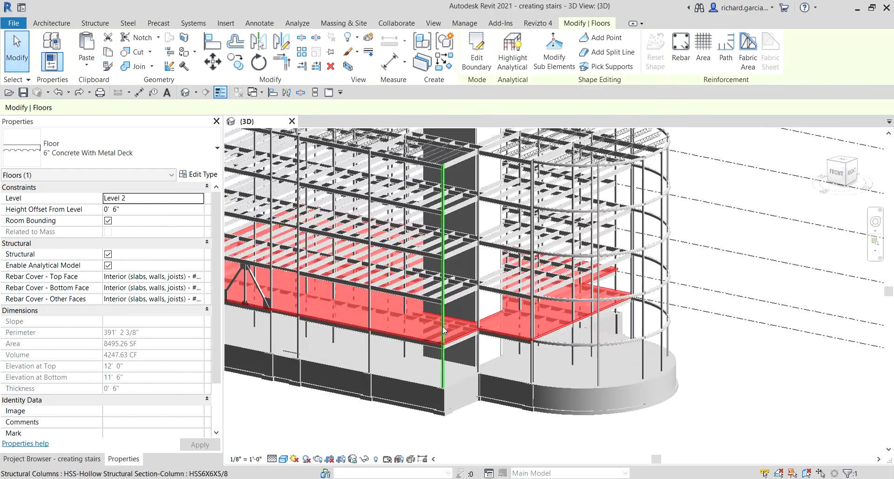
scroll(404, 284, "up", 2)
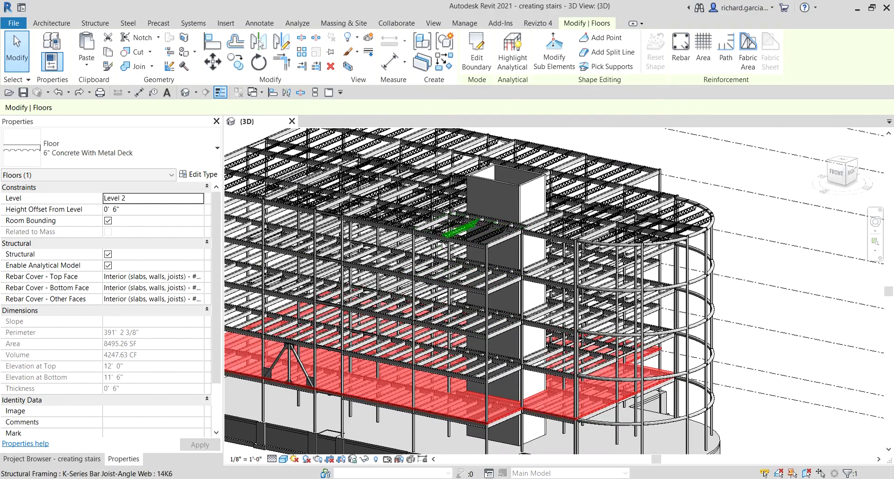
middle_click_drag(467, 332, 471, 294, "shift")
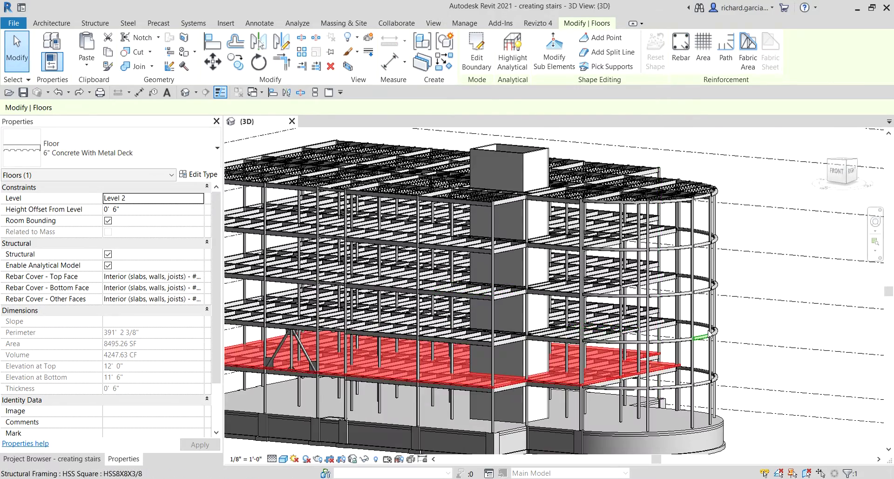
left_click(741, 330)
scroll(512, 364, "up", 5)
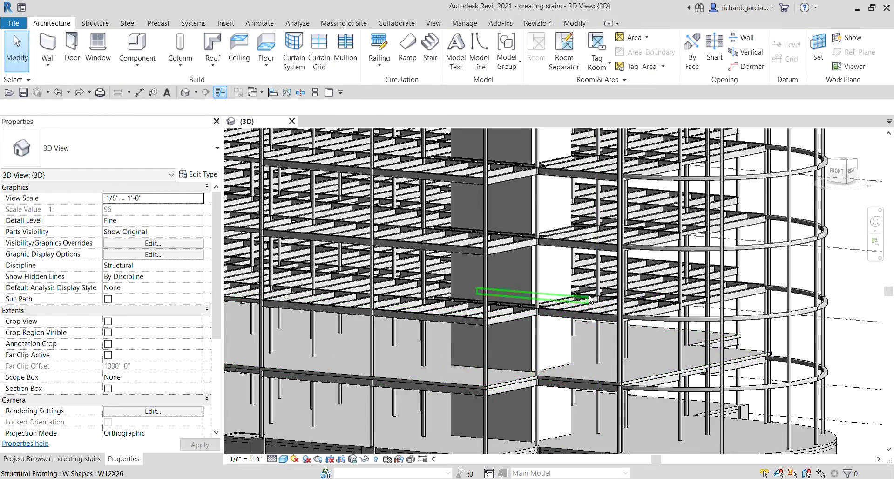
middle_click_drag(549, 304, 598, 305)
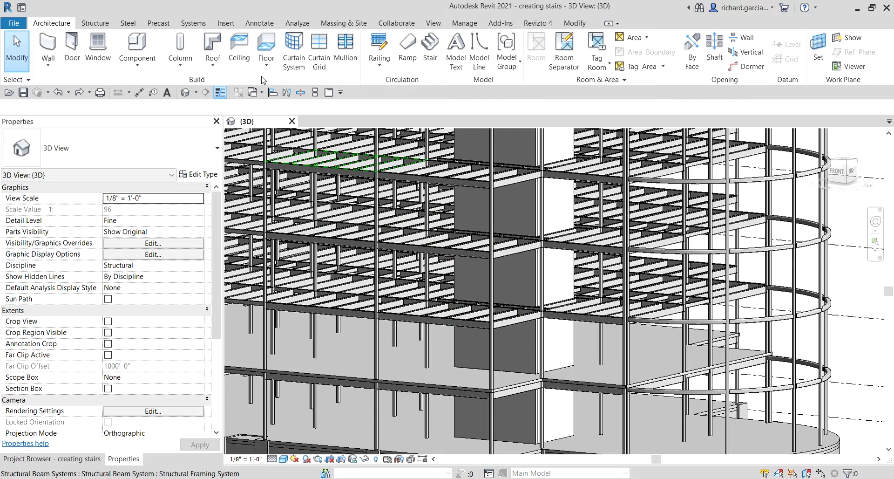
left_click(263, 51)
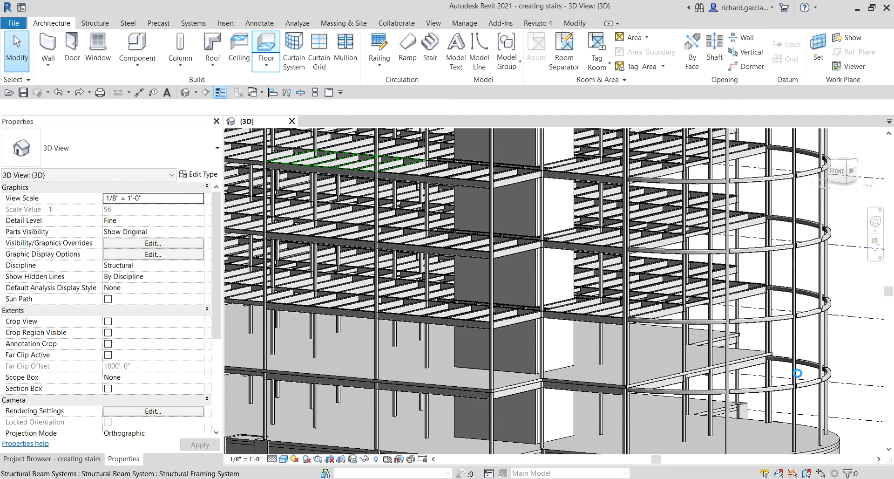
scroll(820, 284, "down", 2)
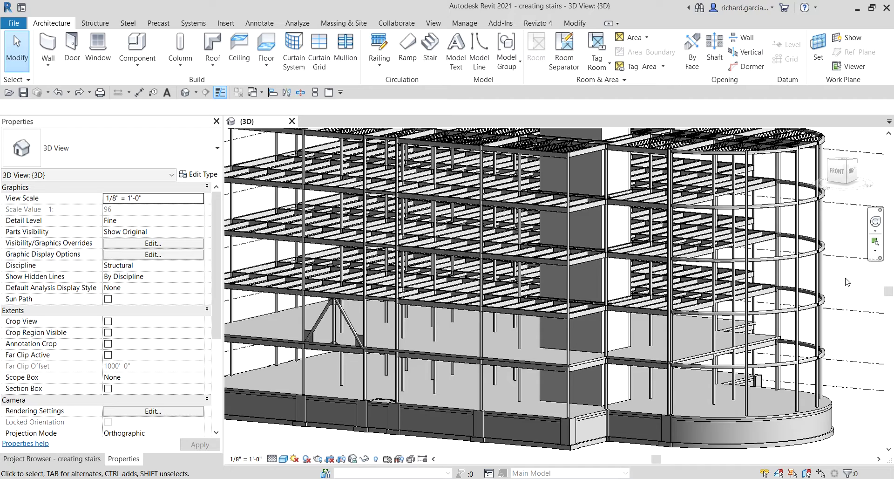
Step: Copy the Level 2 "6" Concrete With Metal Deck" floor to the clipboard
left_click(659, 366)
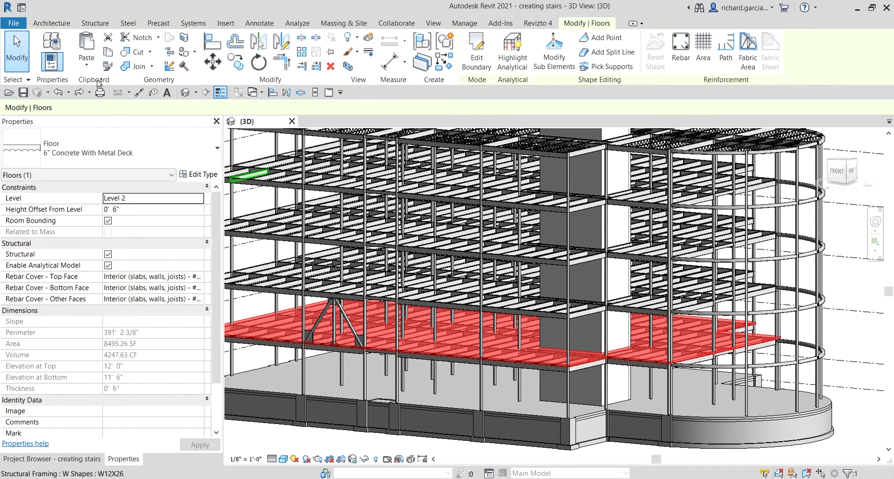
left_click(108, 53)
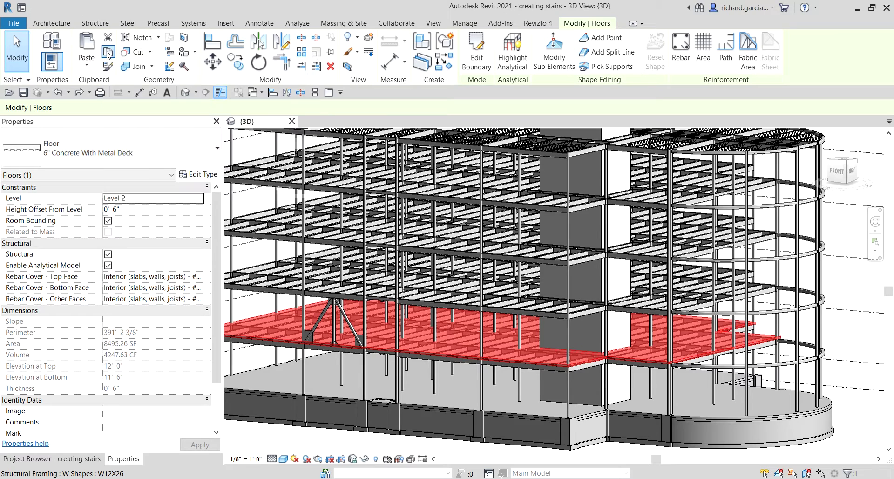
left_click(107, 53)
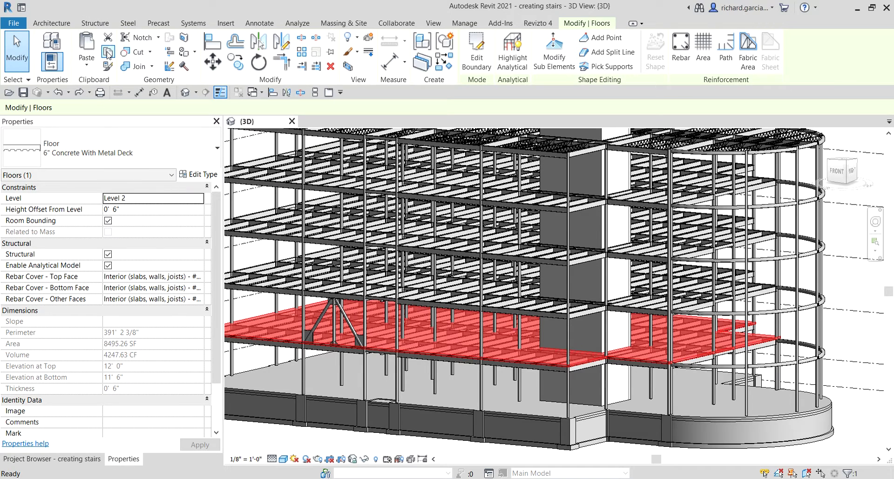
Step: Paste the copied floor aligned to Level 3, Level 4 and Level 5, and clear the selection
left_click(83, 68)
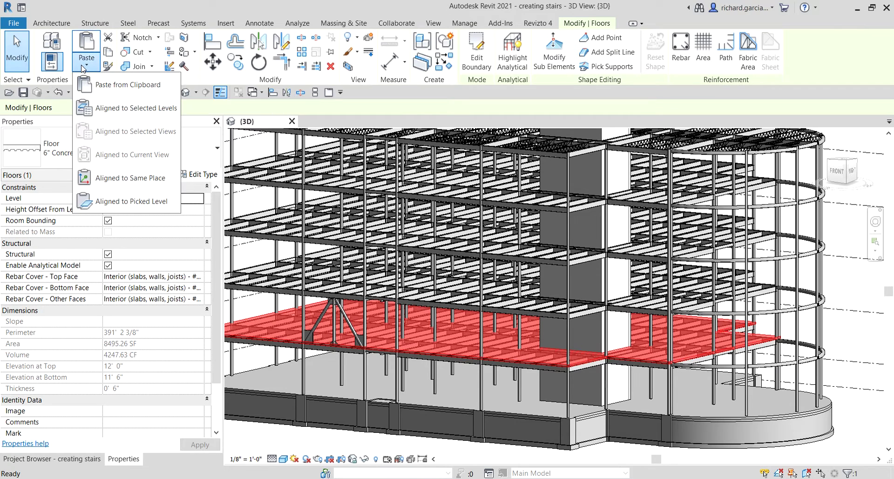
left_click(120, 116)
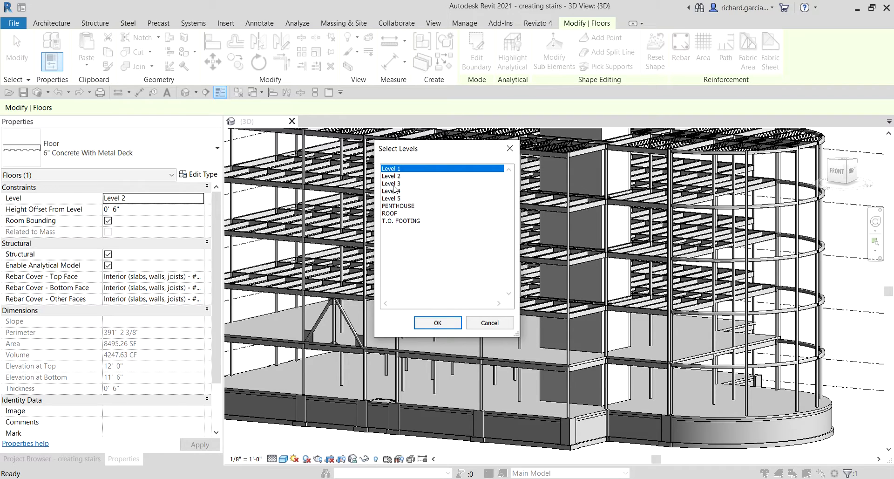
left_click(394, 184)
left_click(394, 184)
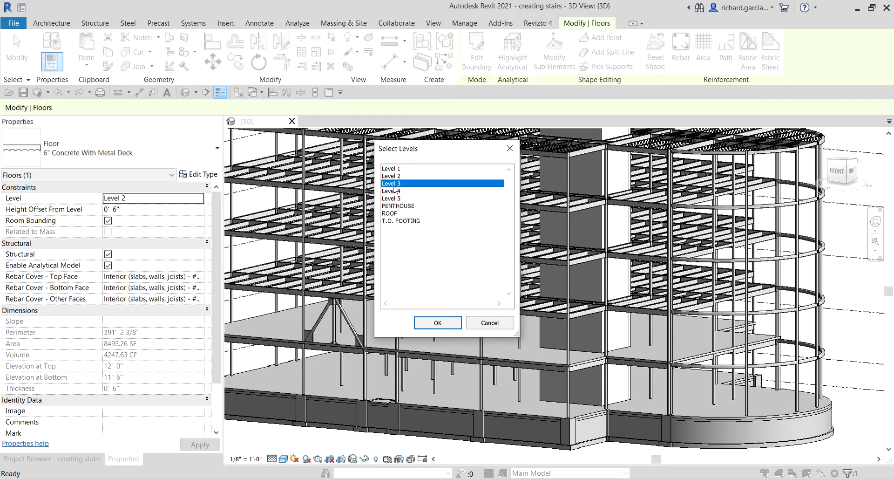
left_click(394, 199, "shift")
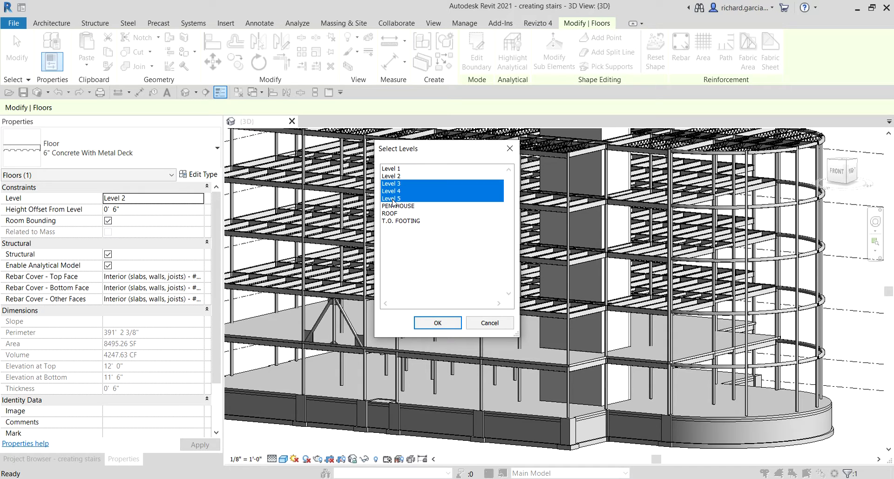
left_click(447, 323)
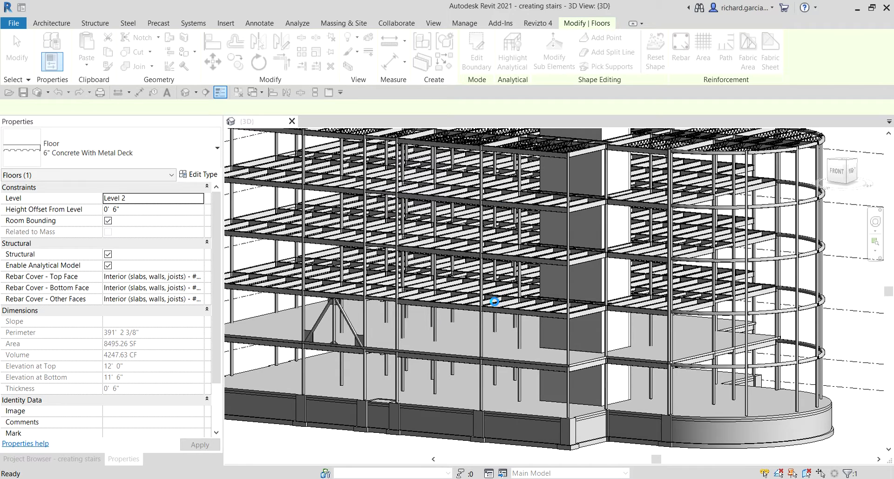
scroll(497, 300, "down", 5)
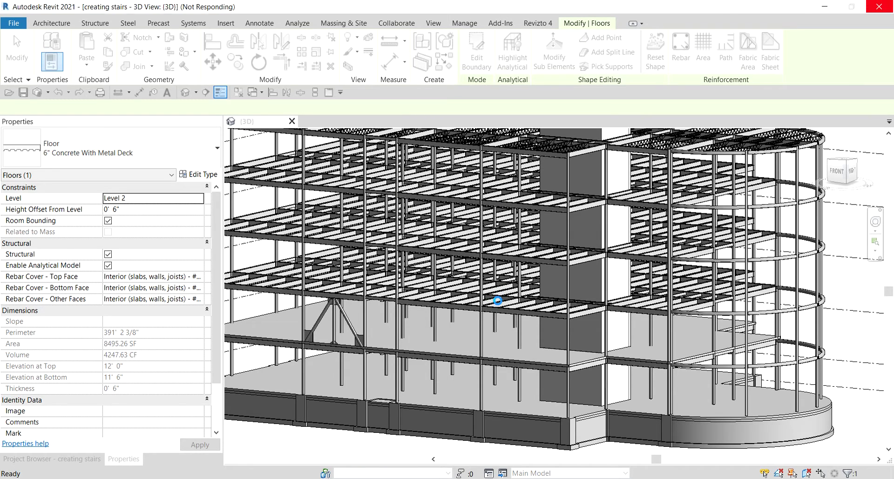
key("Escape")
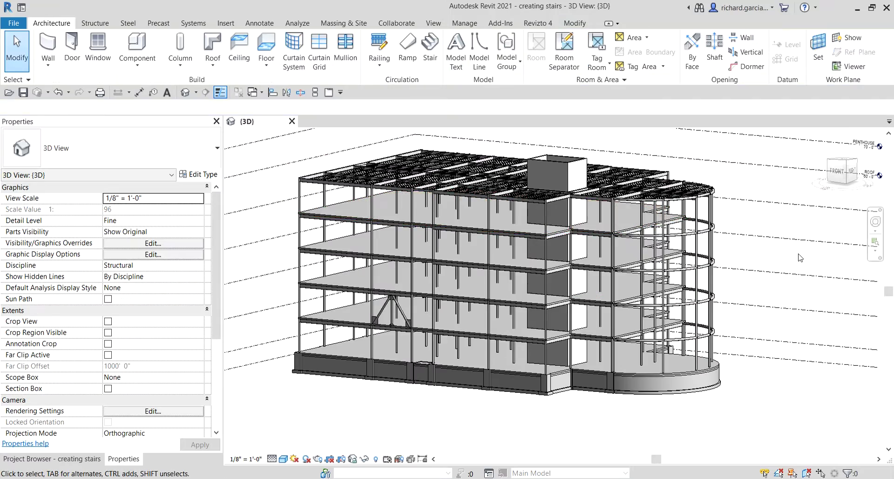
Step: Inspect the pasted floors in the 3D view and open the Level 2 structural plan
middle_click_drag(789, 276, 717, 332, "shift")
scroll(720, 355, "up", 6)
scroll(693, 329, "up", 3)
scroll(693, 329, "down", 5)
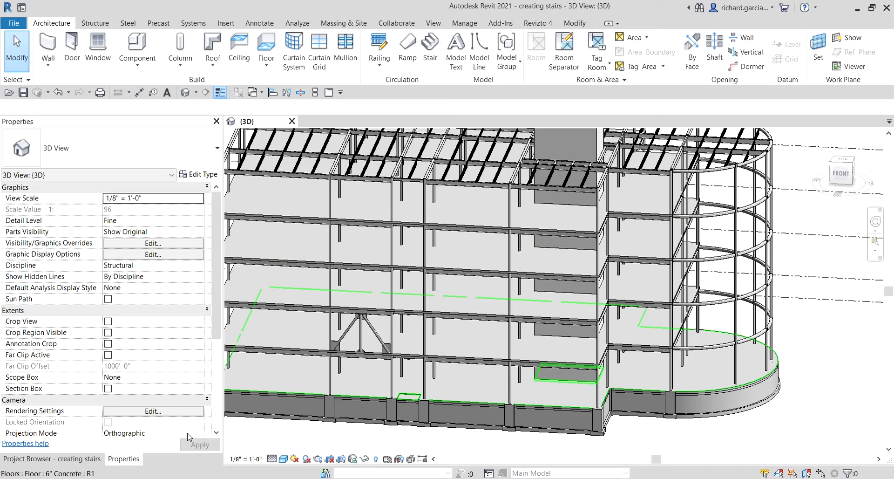
left_click(79, 459)
scroll(103, 215, "up", 3)
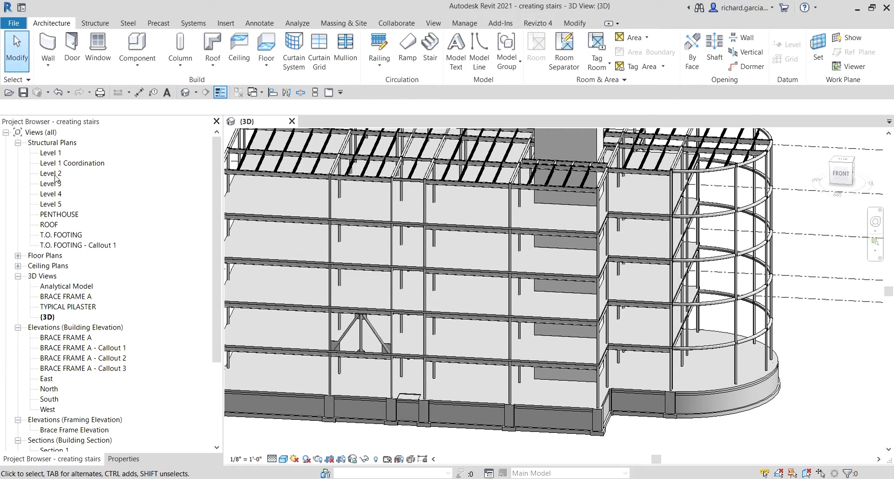
left_click(55, 177)
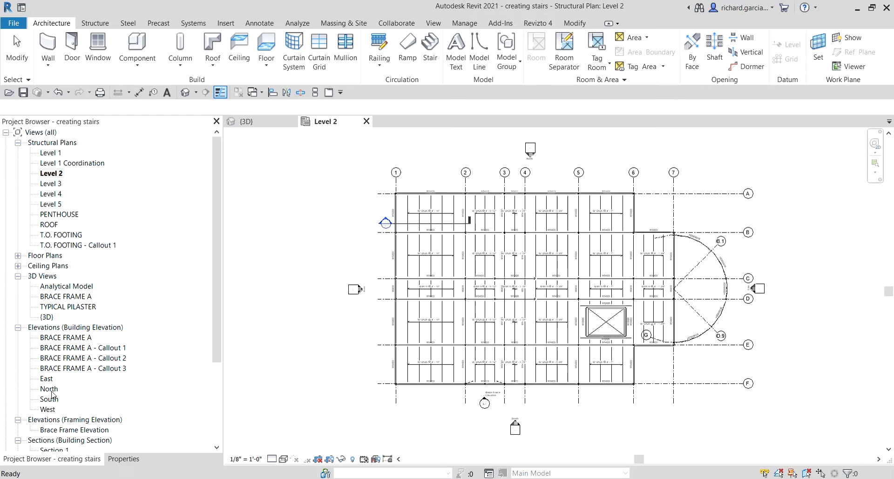
Step: Open the North building elevation and examine the lower level lines, from T.O. FOOTING to Level 3
left_click(51, 393)
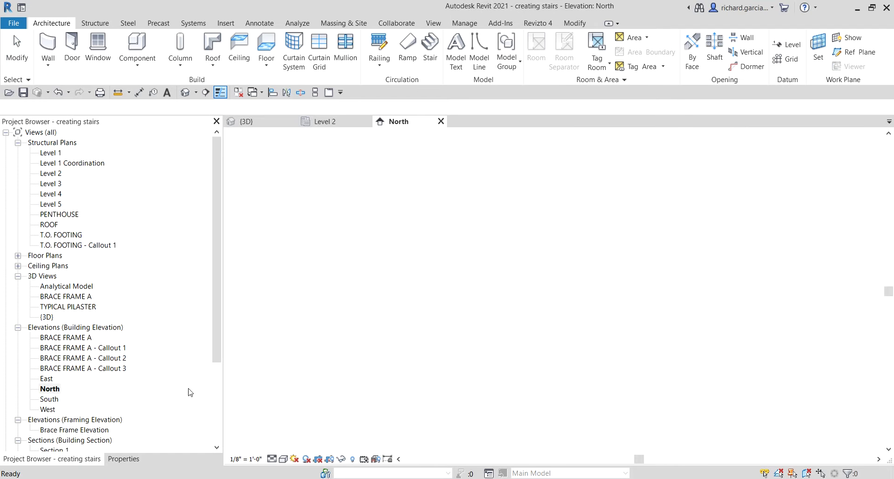
middle_click_drag(658, 402, 616, 388)
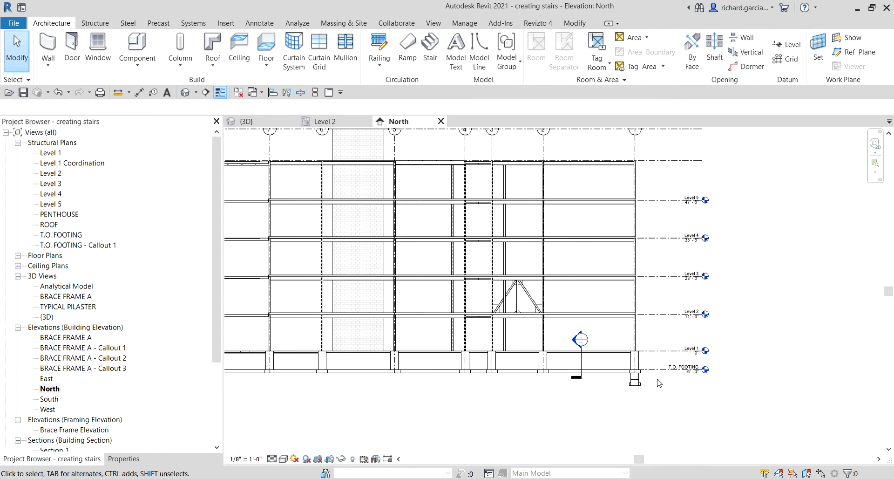
scroll(658, 380, "up", 5)
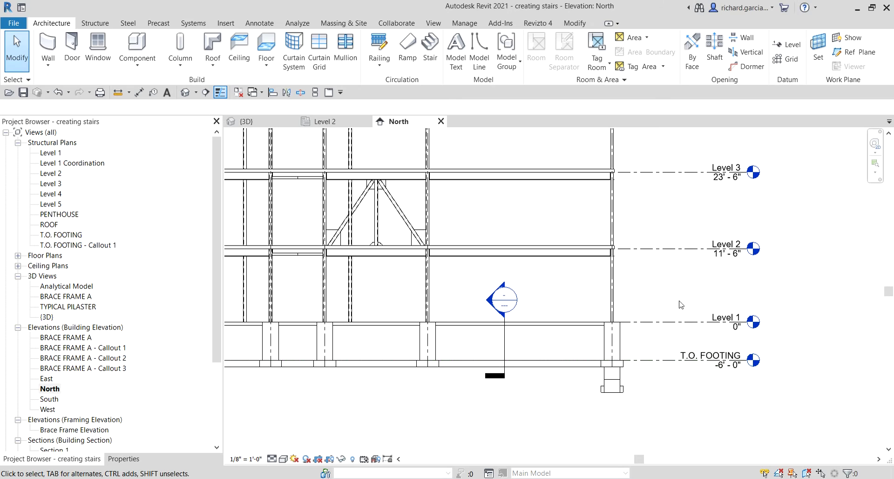
left_click(665, 252)
Step: Return to the Level 2 structural plan at the curved bay around grids C and D
double_click(51, 173)
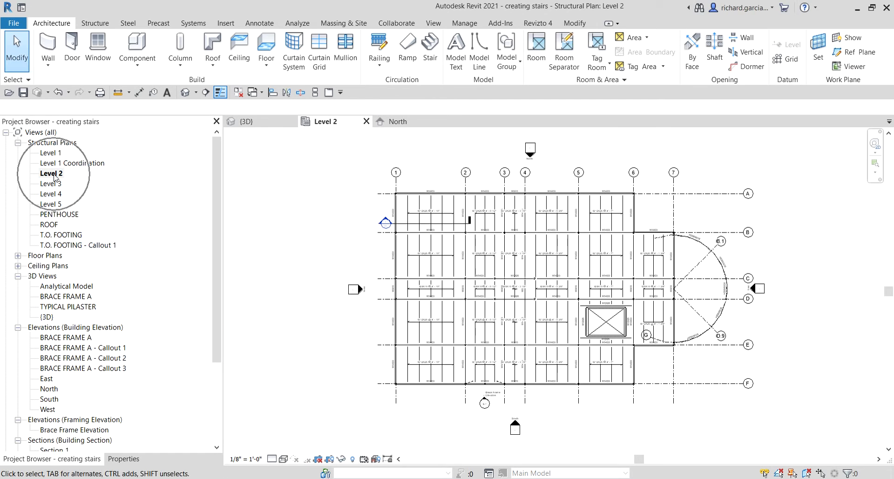
scroll(740, 352, "up", 1)
scroll(741, 351, "up", 5)
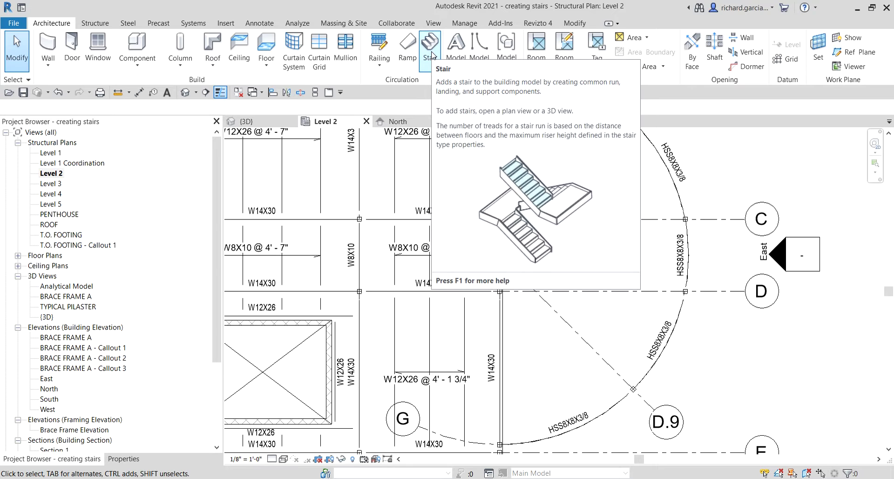
Step: Compare the spacing between Level 1, Level 2, Level 3 and Level 4 in the North elevation
left_click(404, 122)
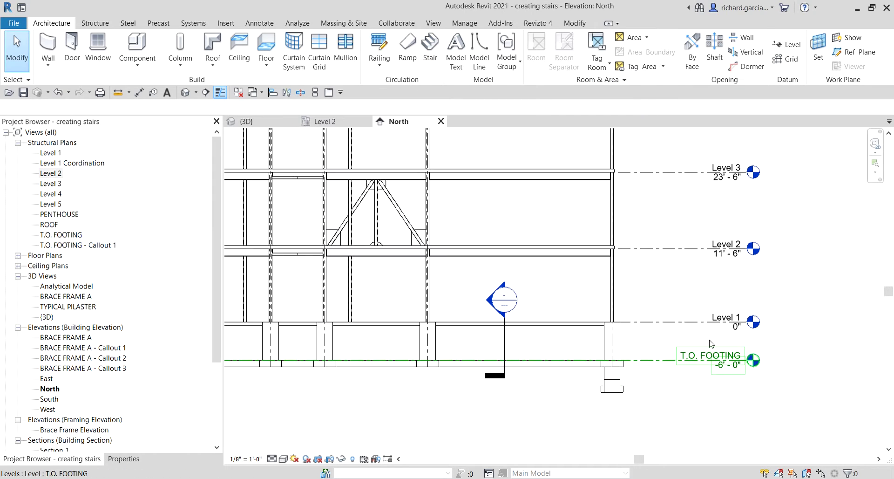
scroll(675, 326, "up", 2)
scroll(677, 316, "down", 1)
middle_click_drag(662, 291, 637, 402)
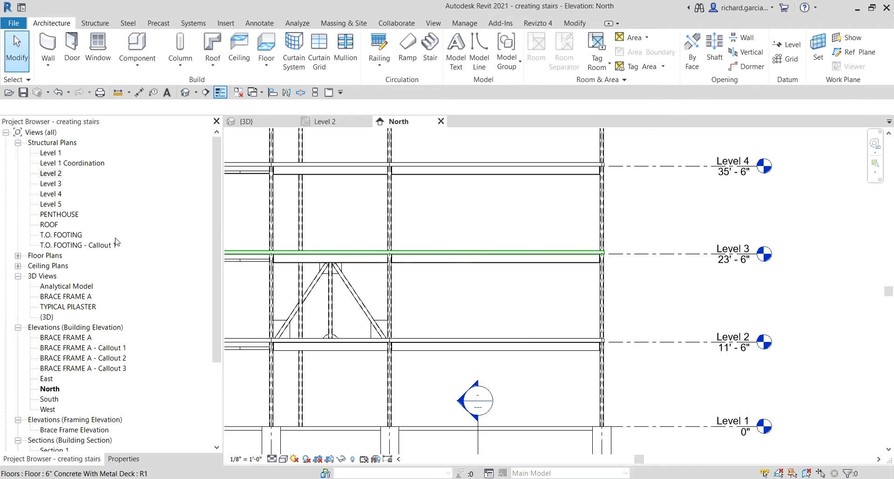
Step: Start a stair in the Level 2 structural plan using the Assembled Stair type 7" max riser 11" tread
left_click(337, 123)
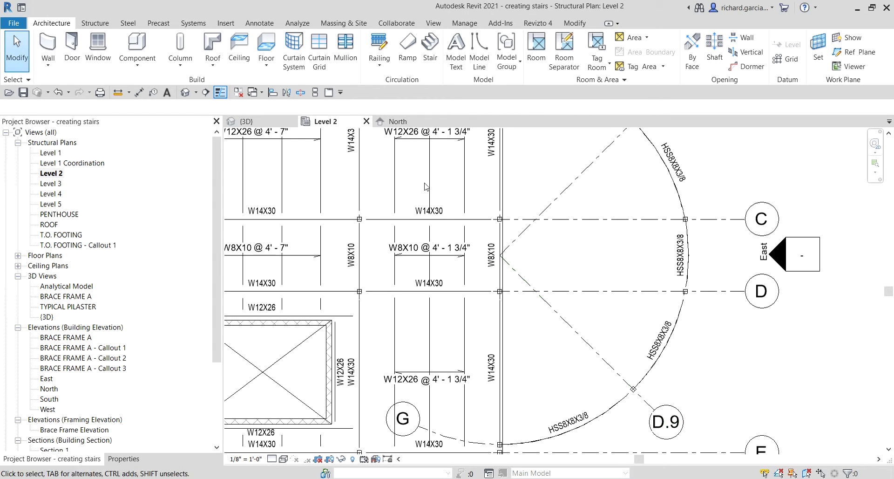
left_click(429, 47)
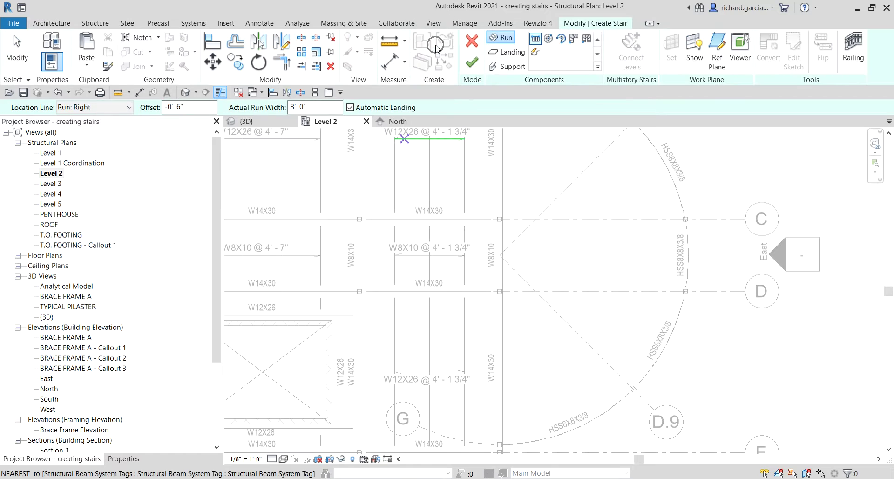
left_click(123, 459)
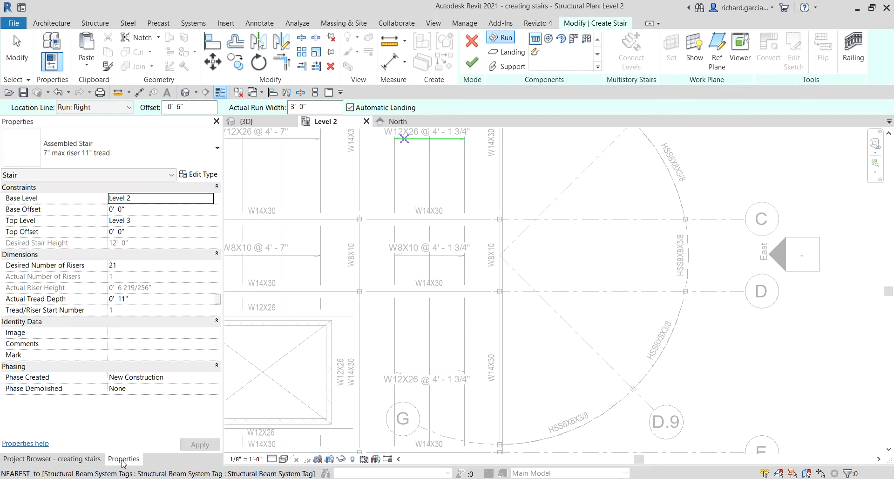
left_click(108, 150)
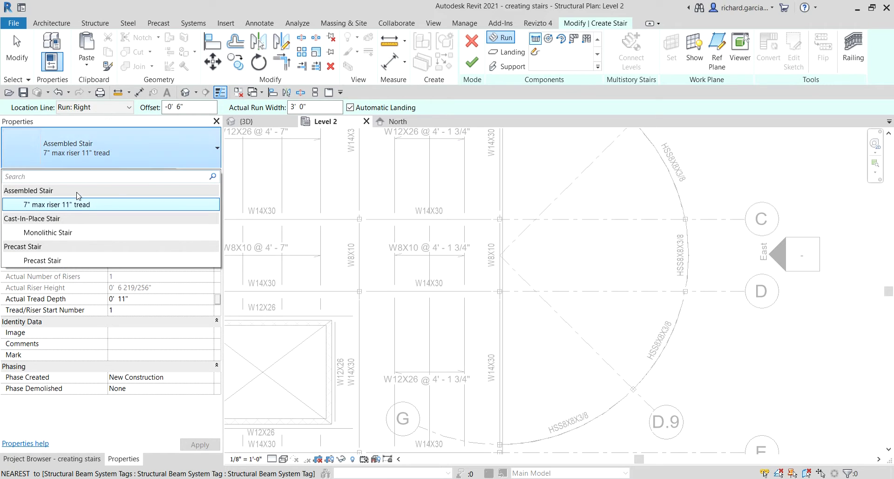
left_click(93, 159)
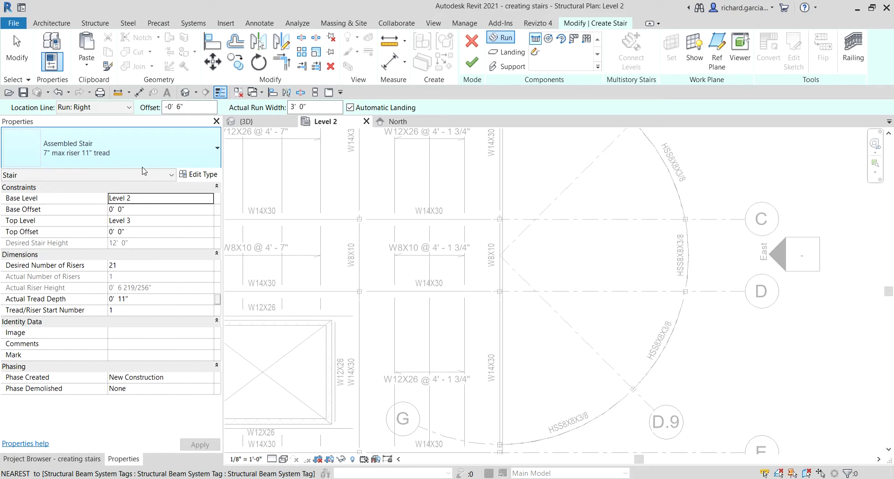
Step: Review the offset setting of the stair run
left_click(195, 106)
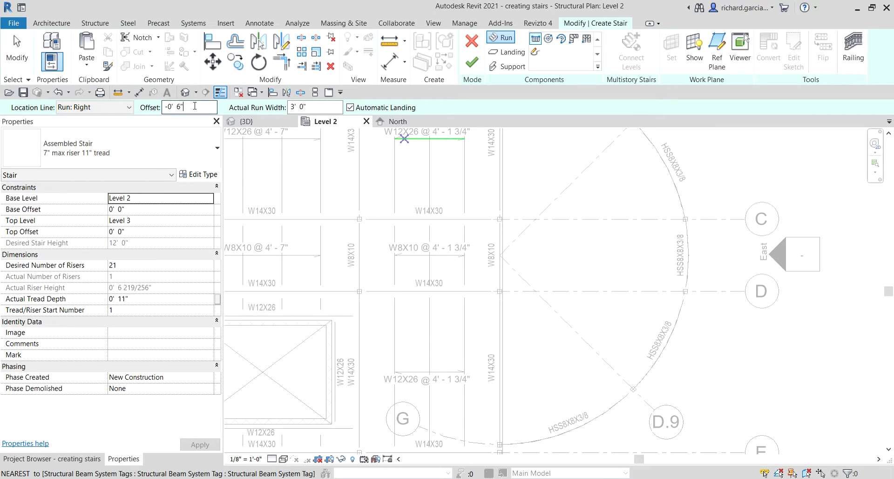
left_click(195, 106)
left_click_drag(189, 107, 165, 109)
left_click(198, 111)
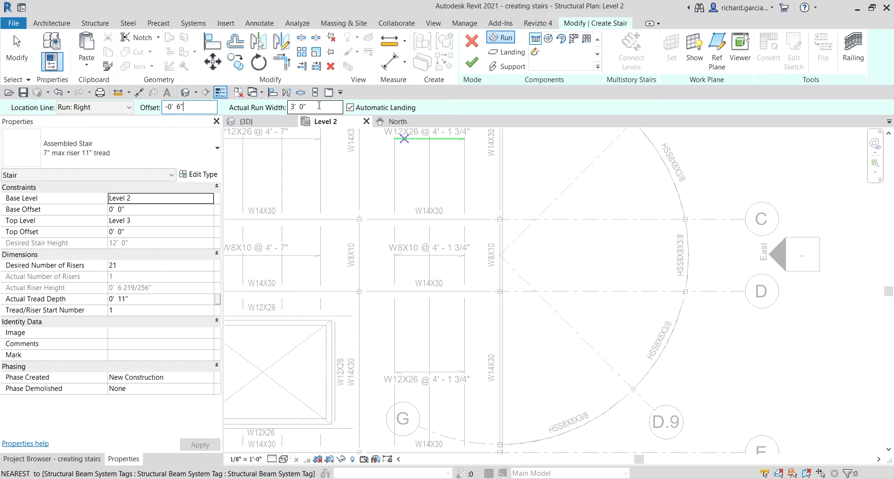
Step: Set the stair's actual run width to 4' 0"
left_click_drag(319, 105, 263, 105)
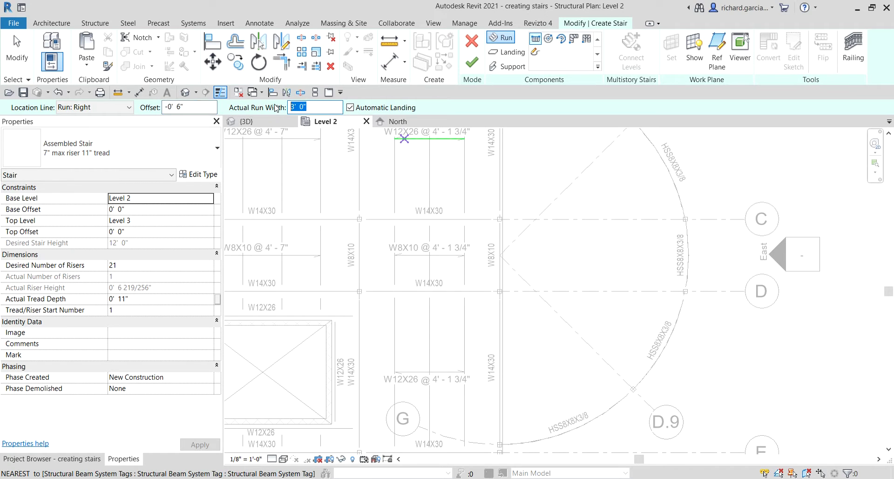
type("4")
key("Return")
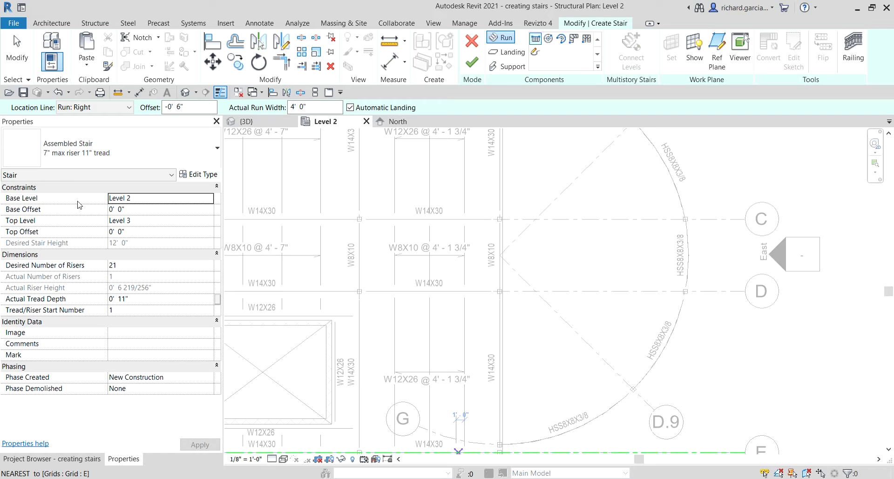
Step: Set the stair's base level to Level 1 and its top level to Level 2
left_click(137, 202)
left_click(137, 201)
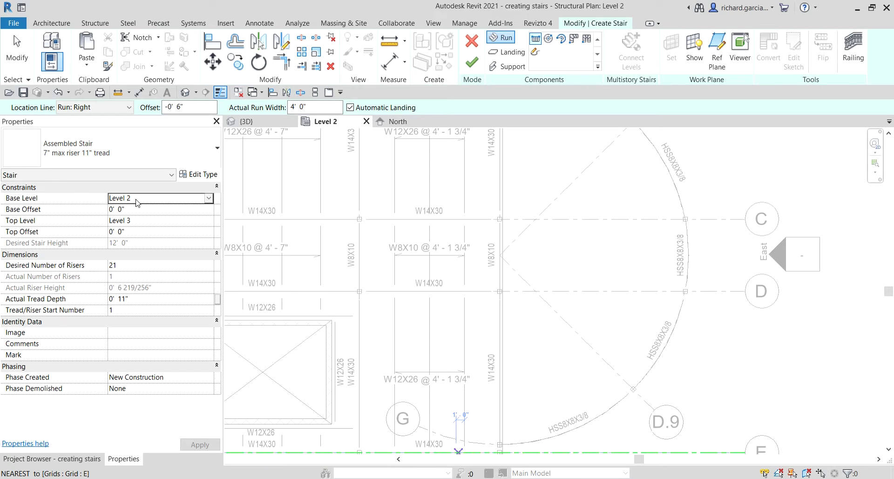
left_click(208, 197)
left_click(125, 217)
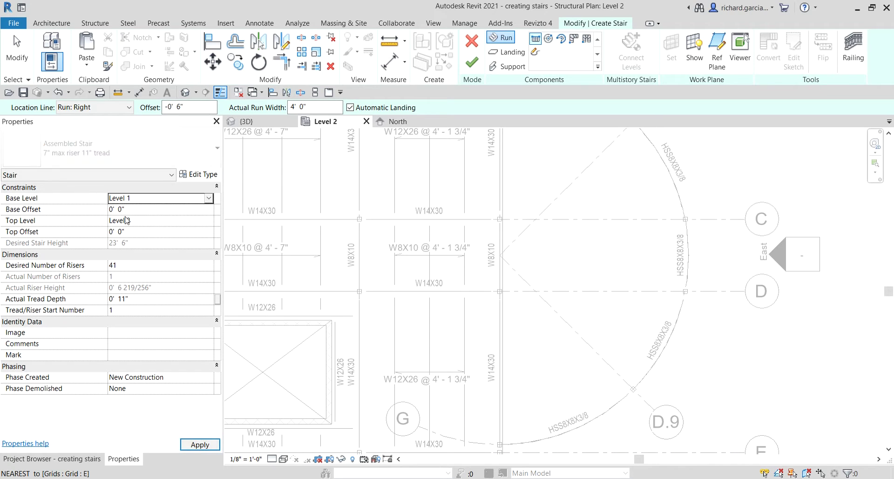
left_click(155, 222)
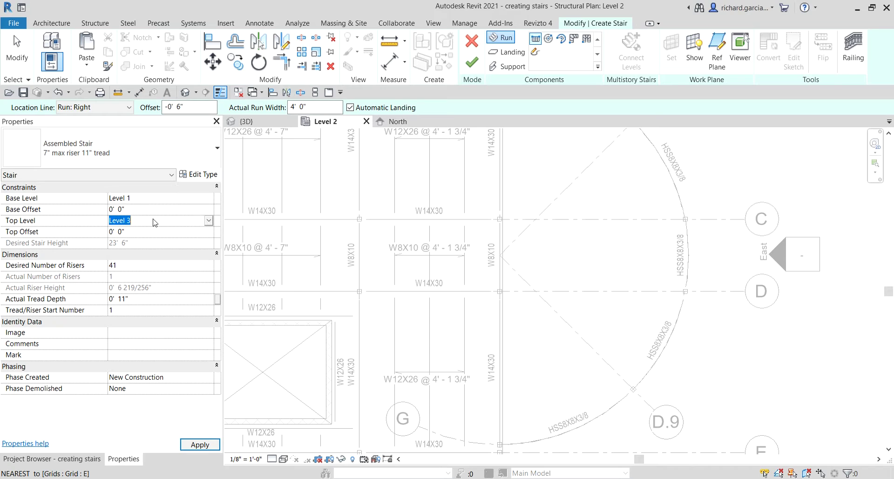
left_click(209, 221)
left_click(125, 263)
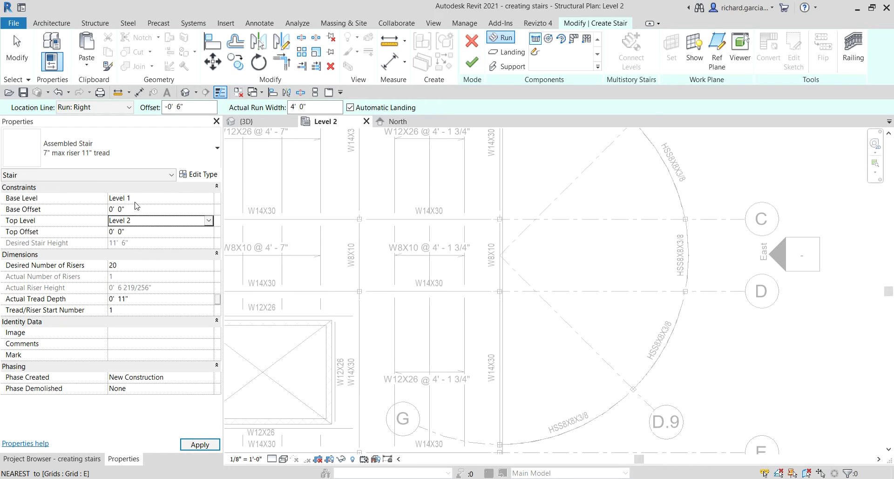
Step: Set the stair's top offset to 0' 6"
left_click(138, 231)
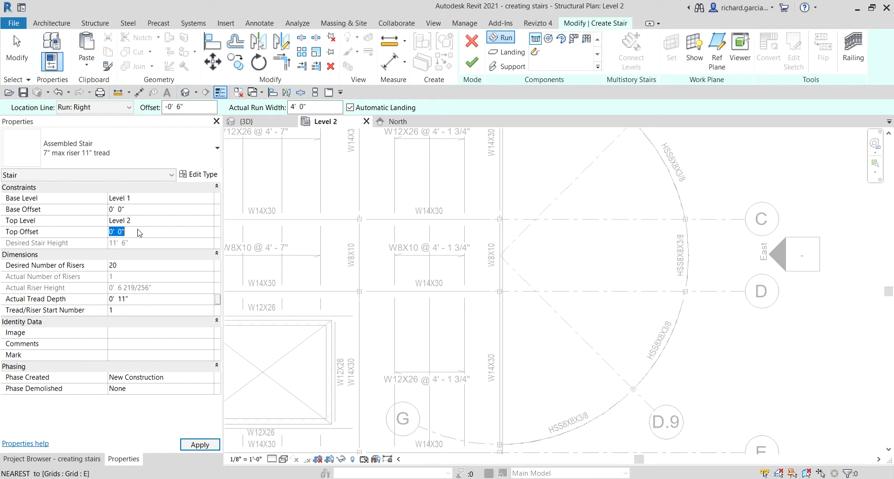
type("6\"")
key("Return")
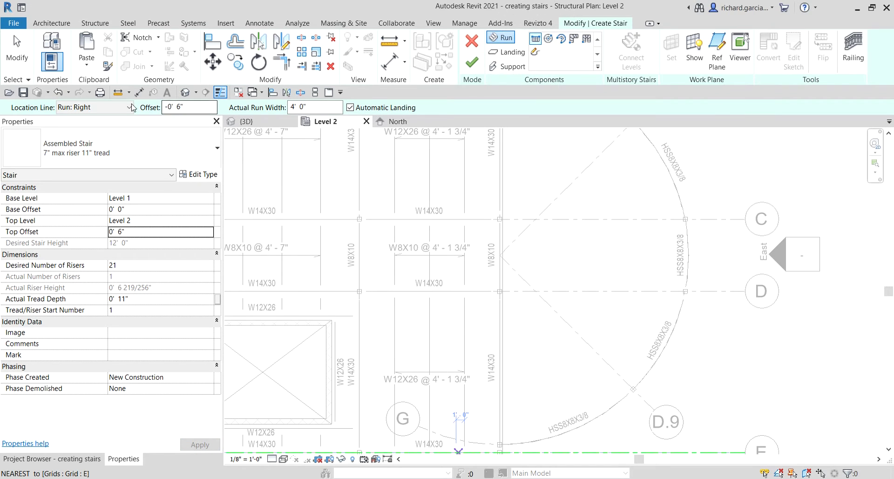
Step: Draw the first run 9' 2" long along grid D from the floor edge, with the location line set to Run: Left
left_click(104, 108)
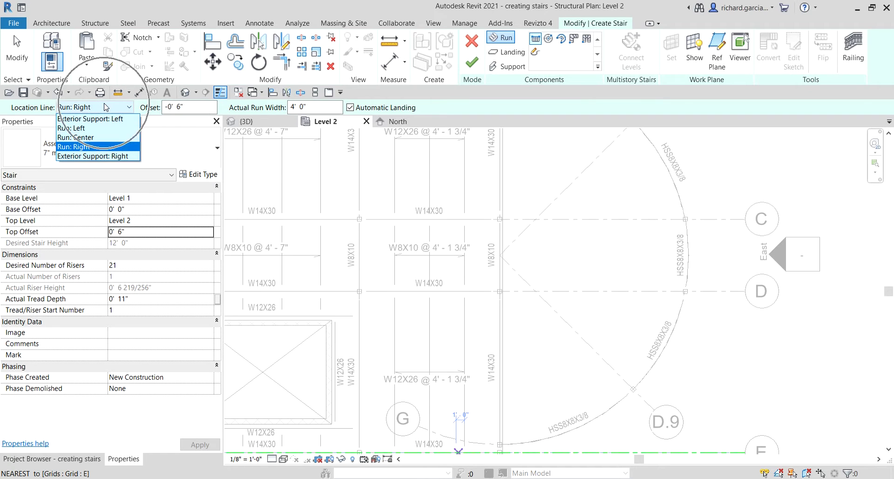
left_click(83, 128)
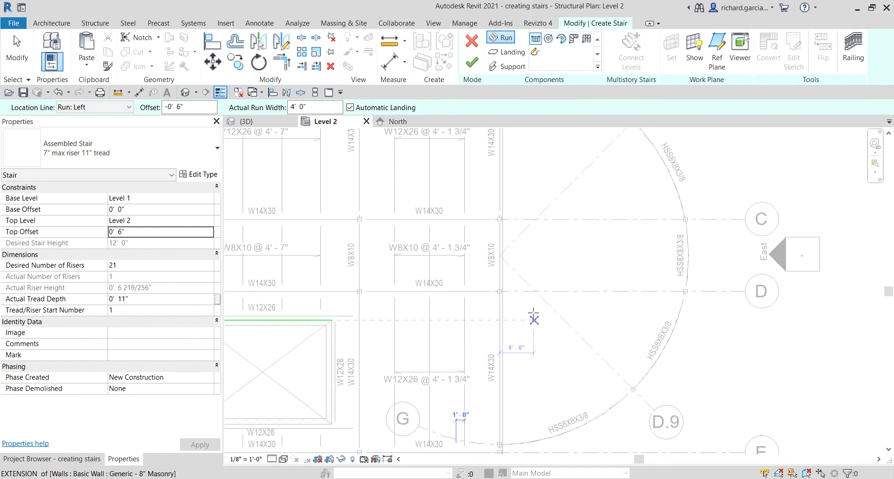
scroll(520, 296, "up", 6)
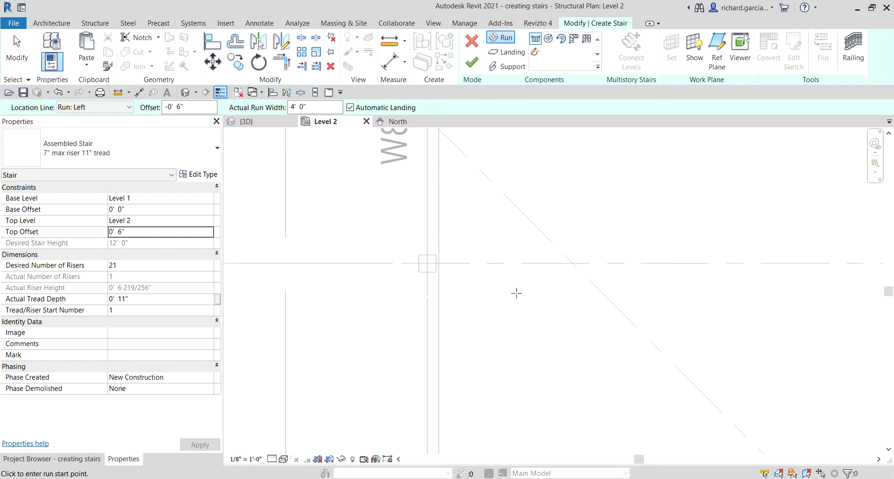
scroll(517, 293, "down", 5)
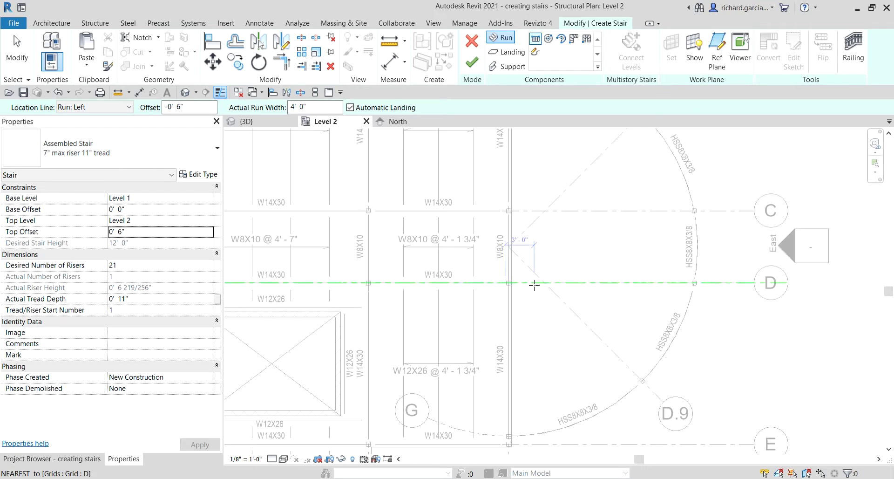
scroll(525, 288, "up", 4)
scroll(525, 288, "up", 3)
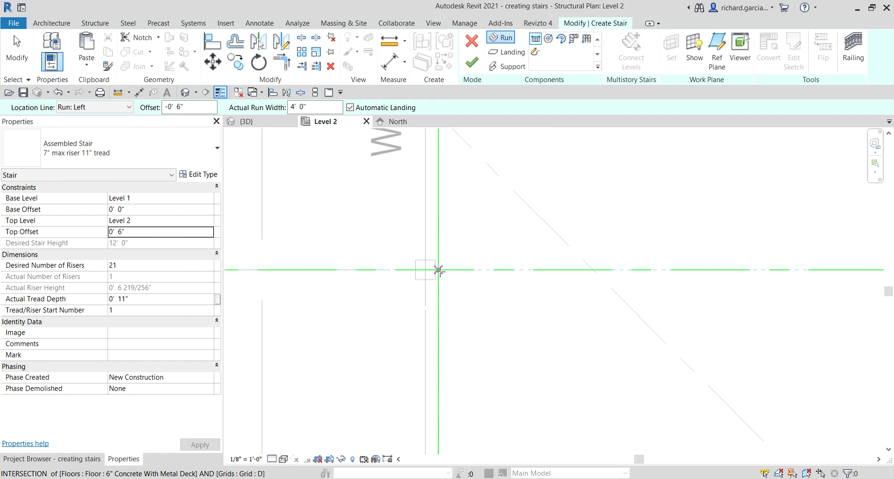
left_click(438, 269)
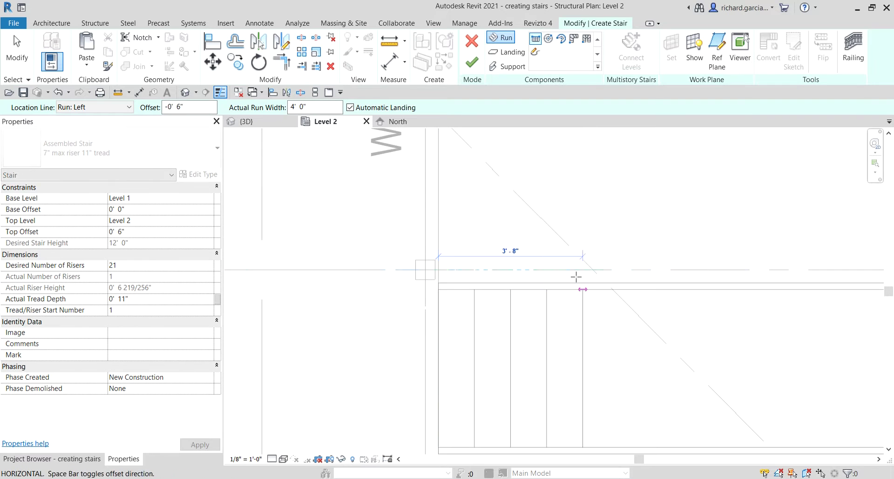
scroll(652, 273, "down", 2)
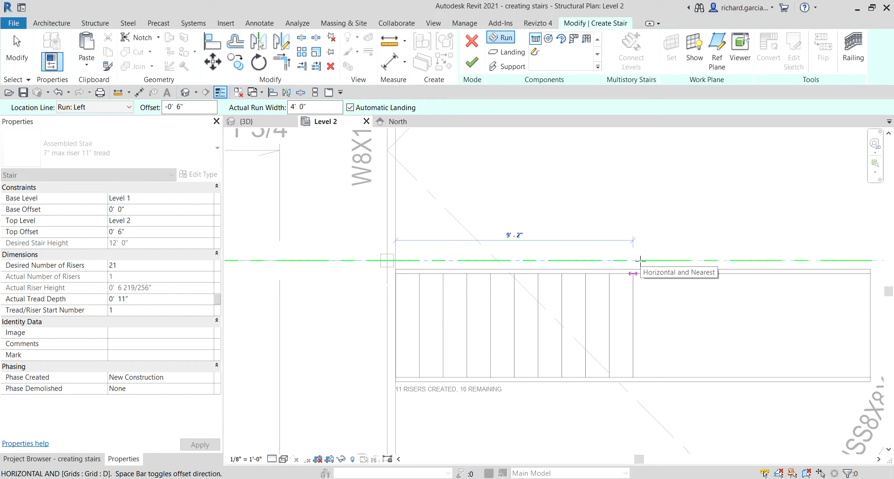
left_click(633, 260)
Step: Draw the return run along grid C from in line with the first run's end back toward the floor, and finish the stair
scroll(626, 199, "down", 2)
scroll(626, 200, "down", 1)
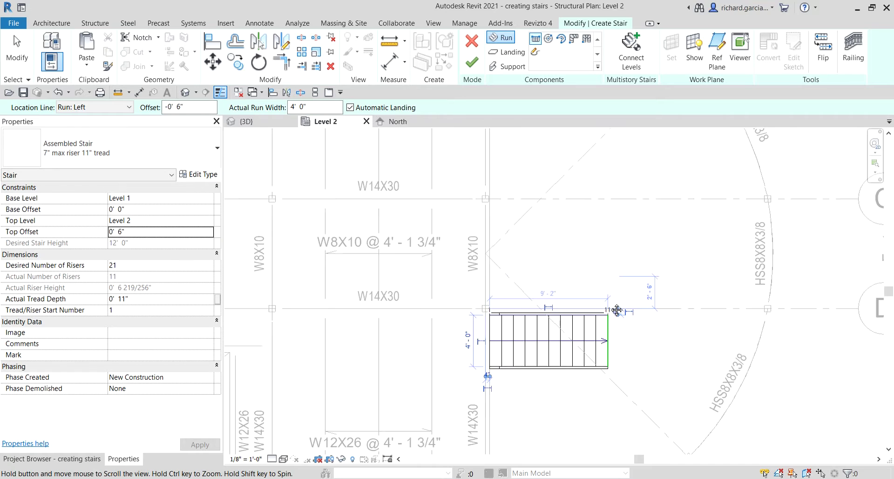
middle_click_drag(610, 197, 607, 229)
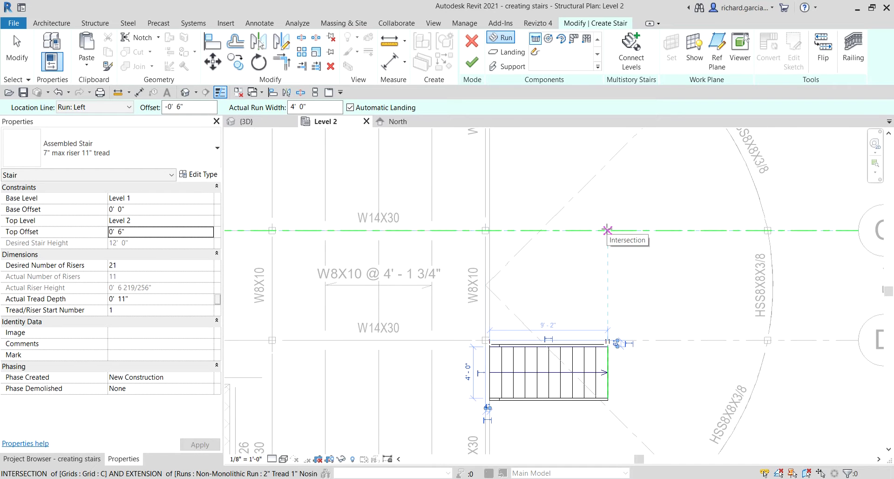
left_click(608, 229)
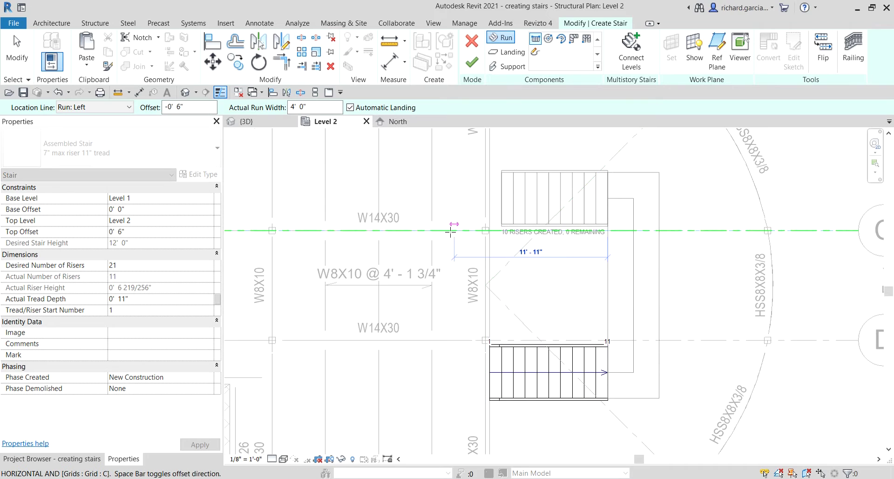
left_click(451, 231)
key("Escape")
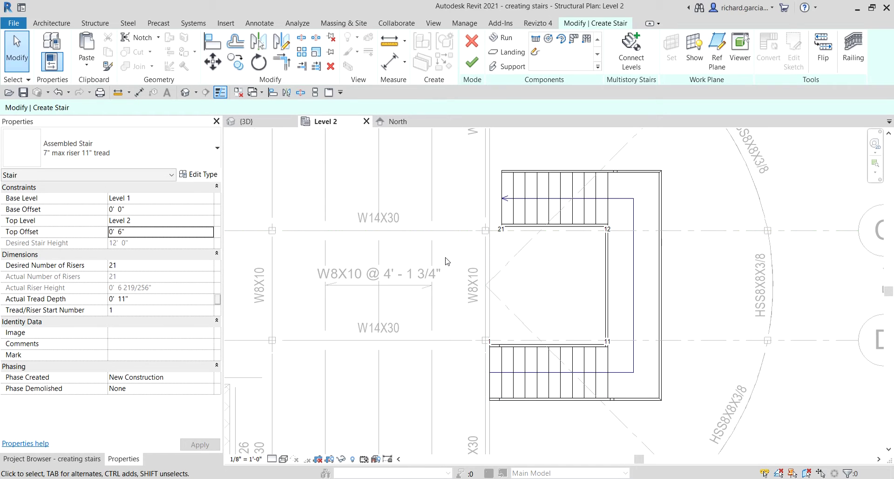
left_click(472, 65)
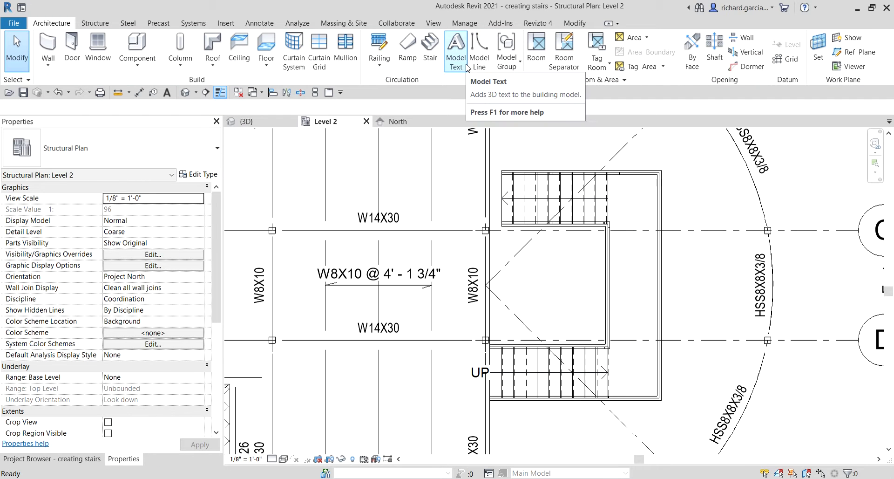
Step: Isolate the stair in a 3D selection box and inspect how its upper end meets the Level 2 floor
left_click(606, 217)
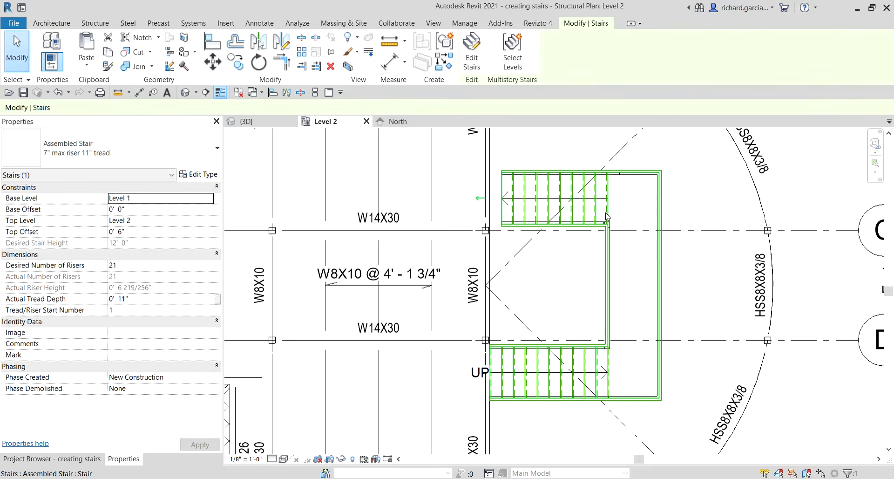
left_click(348, 67)
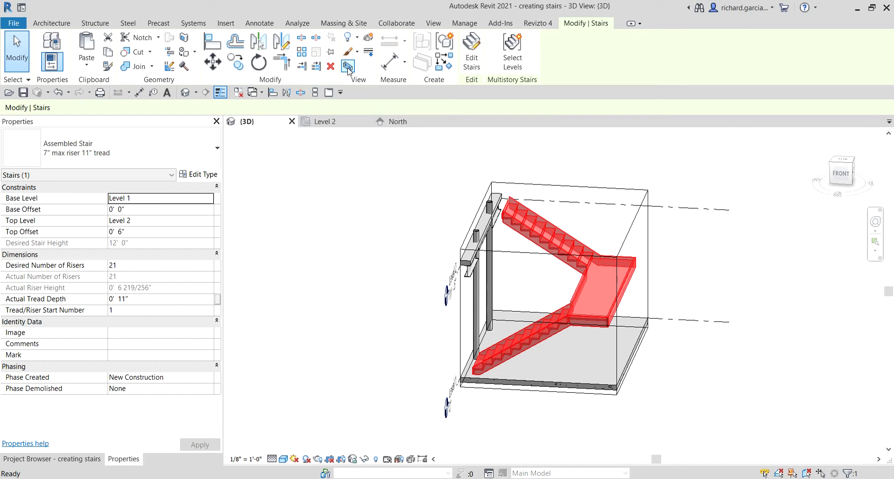
scroll(535, 251, "up", 3)
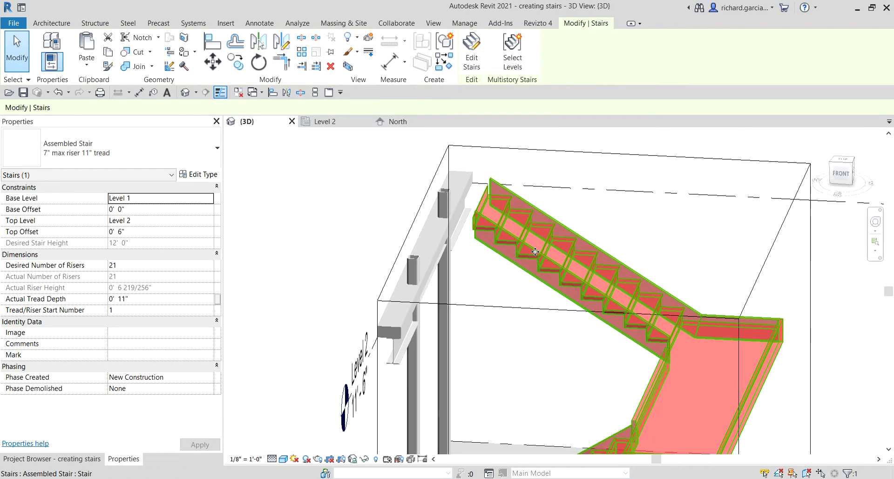
middle_click_drag(536, 251, 540, 182, "shift")
scroll(519, 180, "up", 4)
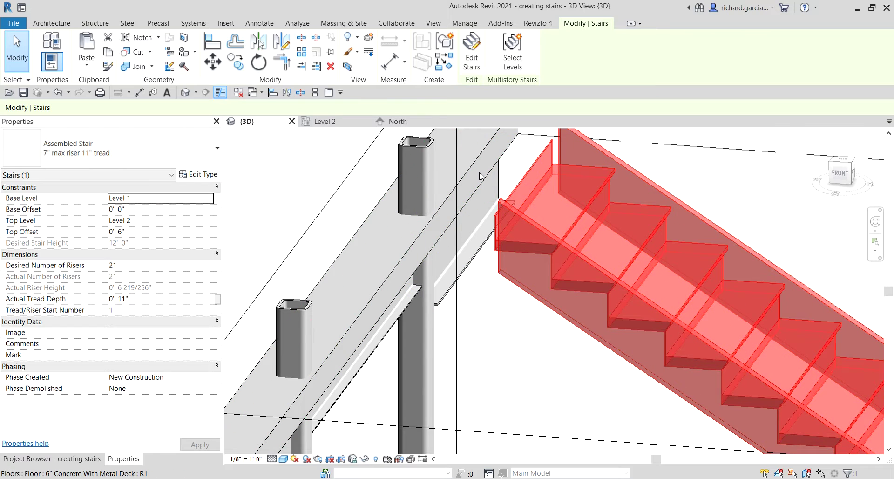
scroll(480, 176, "down", 2)
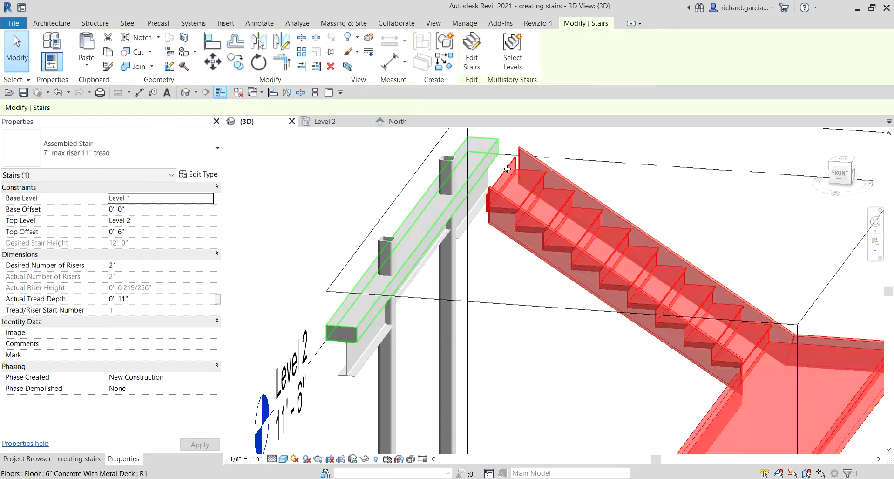
Step: Return to the Level 2 plan, add both railings to the stair selection, and check the selected categories
left_click(328, 125)
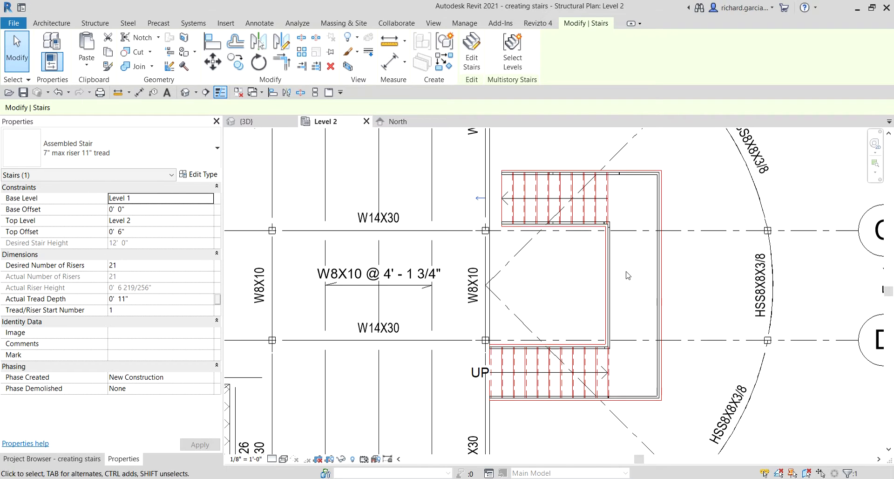
scroll(609, 230, "up", 4)
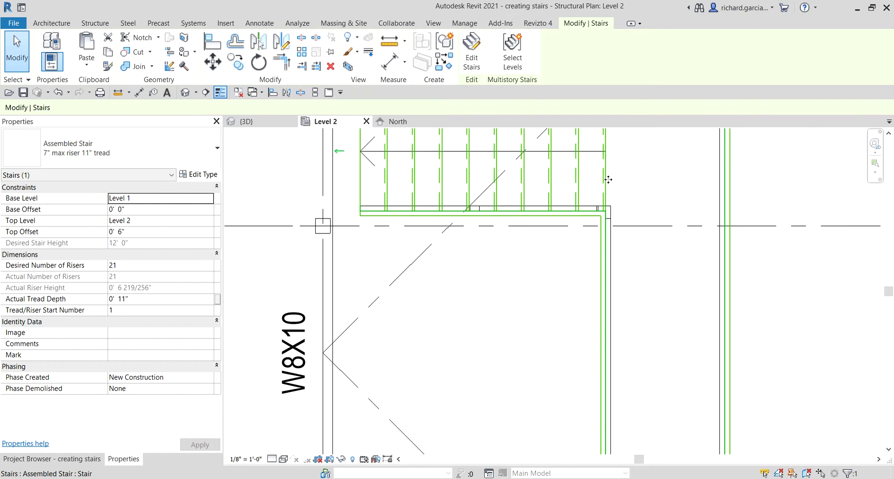
left_click(613, 280, "ctrl")
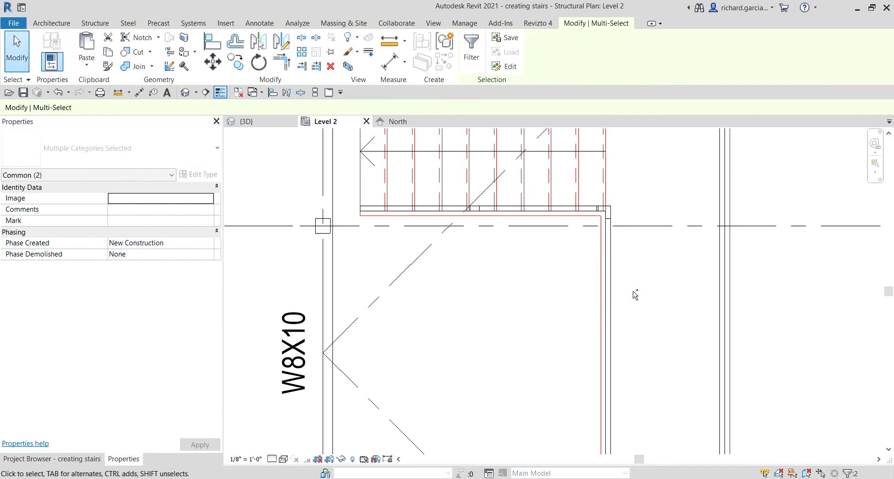
left_click(722, 284, "ctrl")
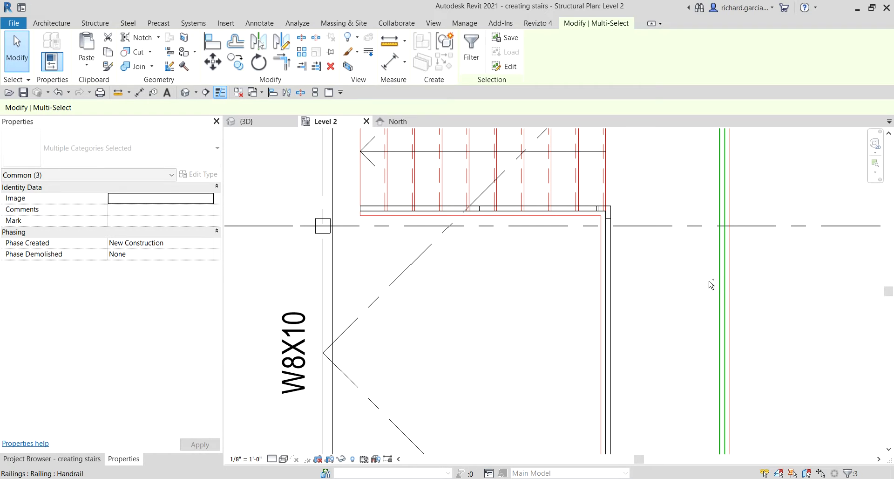
left_click(34, 181)
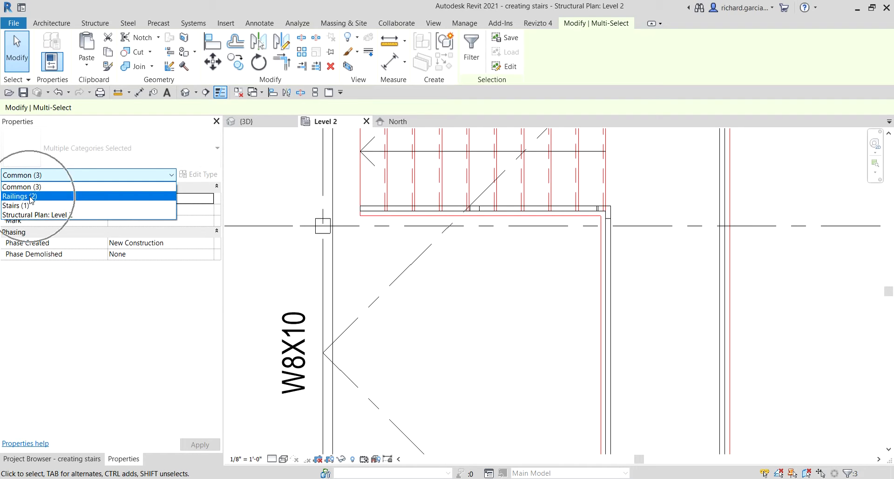
left_click(21, 186)
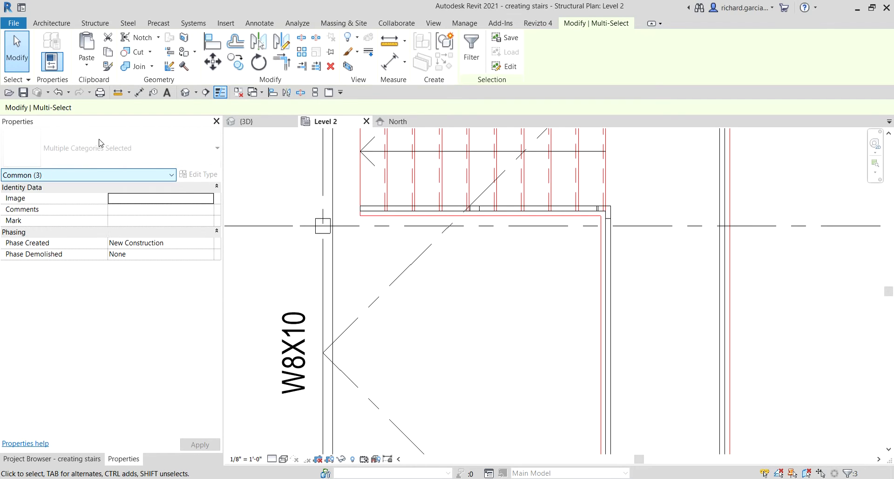
scroll(596, 232, "down", 3)
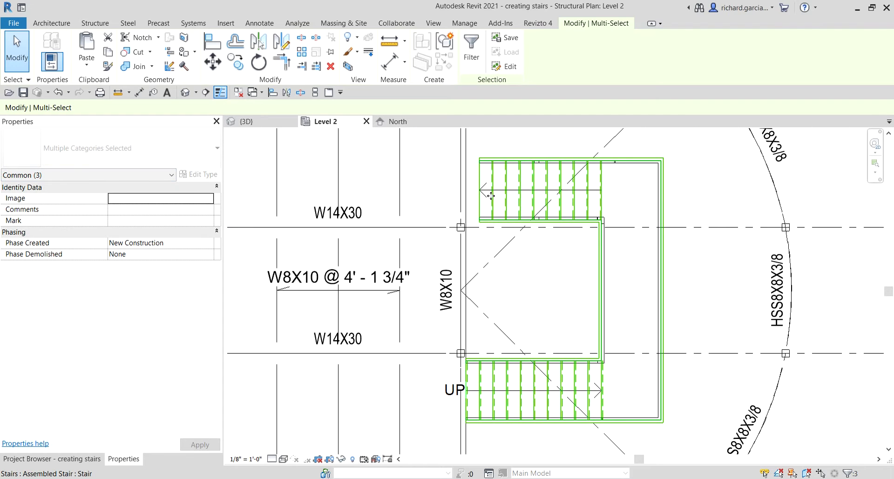
Step: Move the selected stair and both railings 11" toward the floor so the upper run ends at the floor edge
left_click(213, 66)
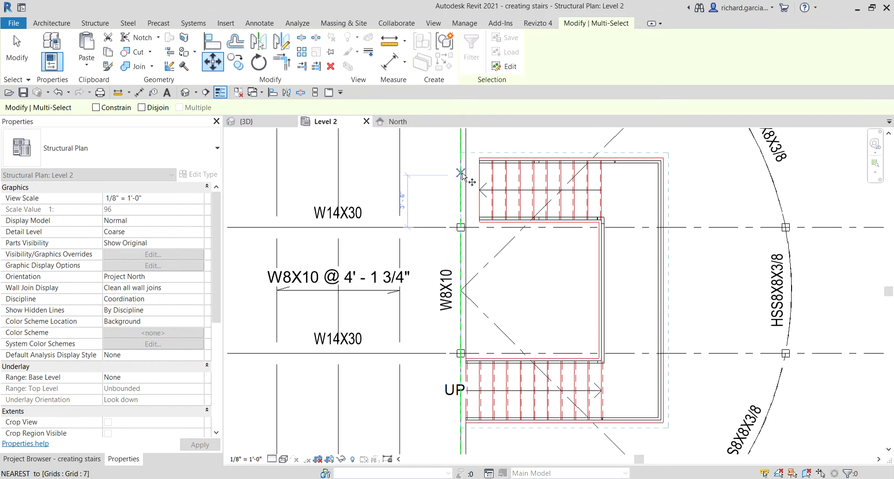
scroll(472, 173, "up", 5)
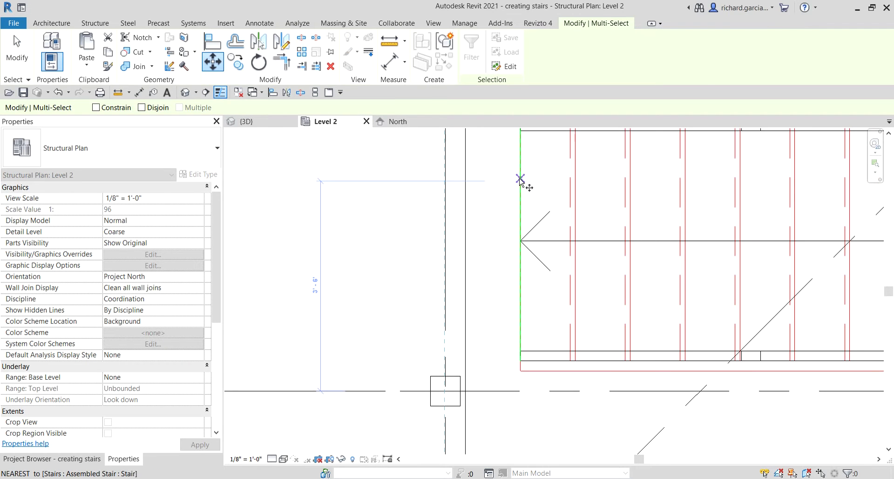
left_click(520, 181)
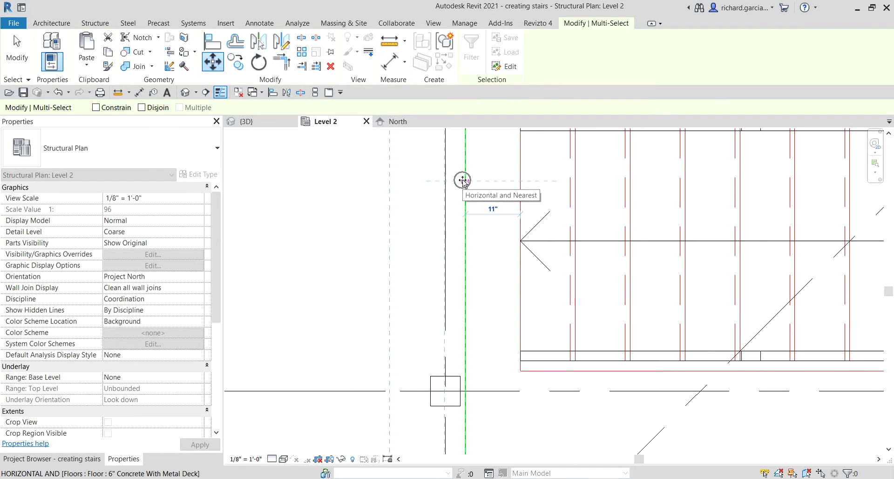
left_click(463, 181)
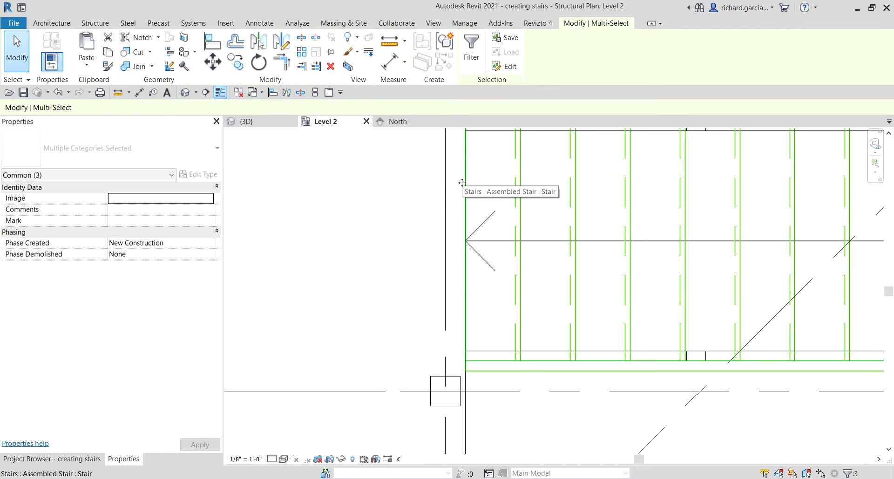
scroll(452, 198, "down", 2)
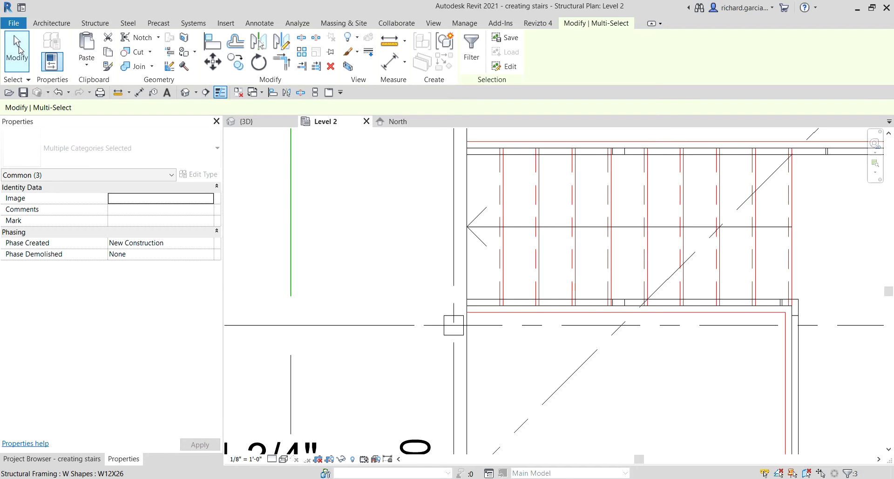
left_click(18, 49)
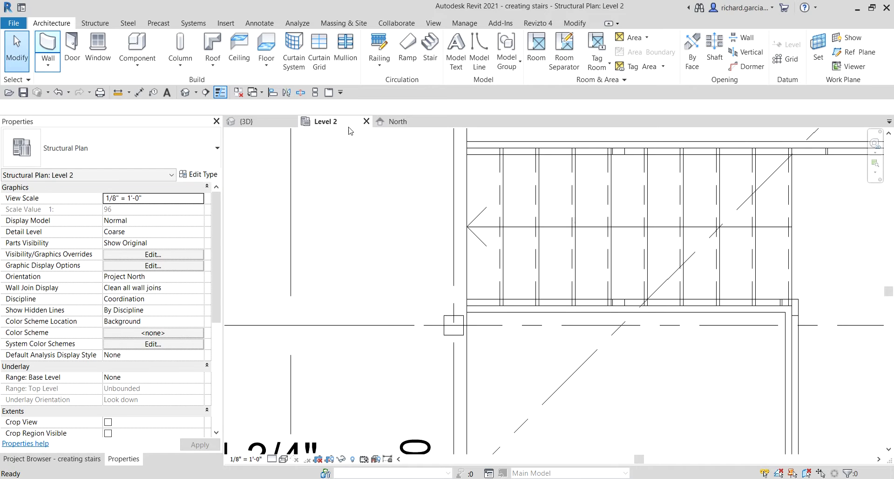
Step: Inspect in the 3D view how the upper end of the stair meets the Level 2 floor after the move
left_click(260, 125)
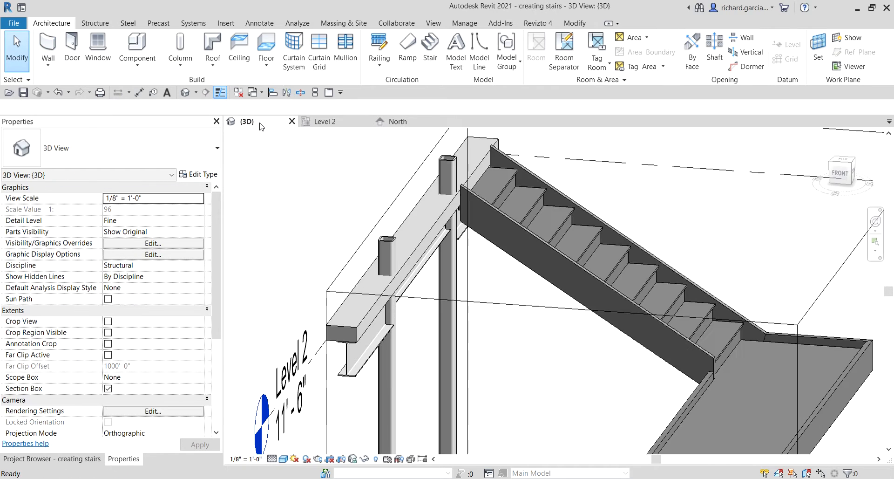
scroll(559, 242, "down", 10)
middle_click_drag(559, 233, 510, 209, "shift")
scroll(488, 232, "up", 5)
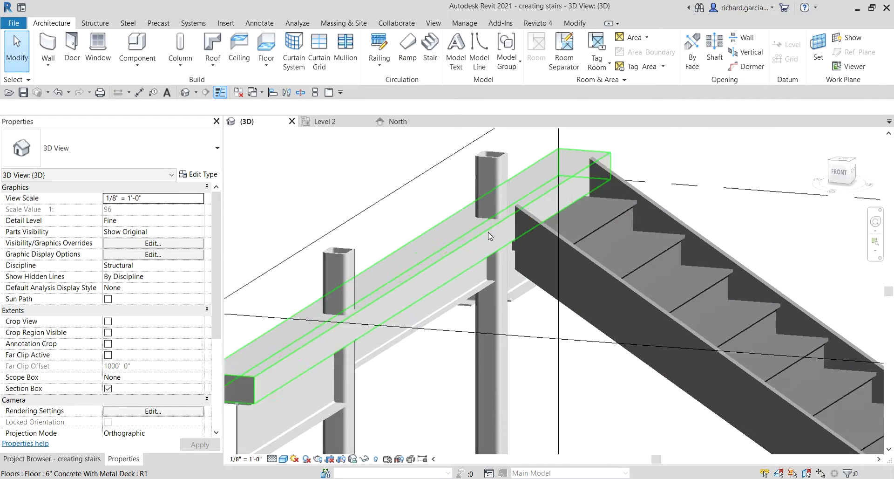
scroll(488, 232, "up", 2)
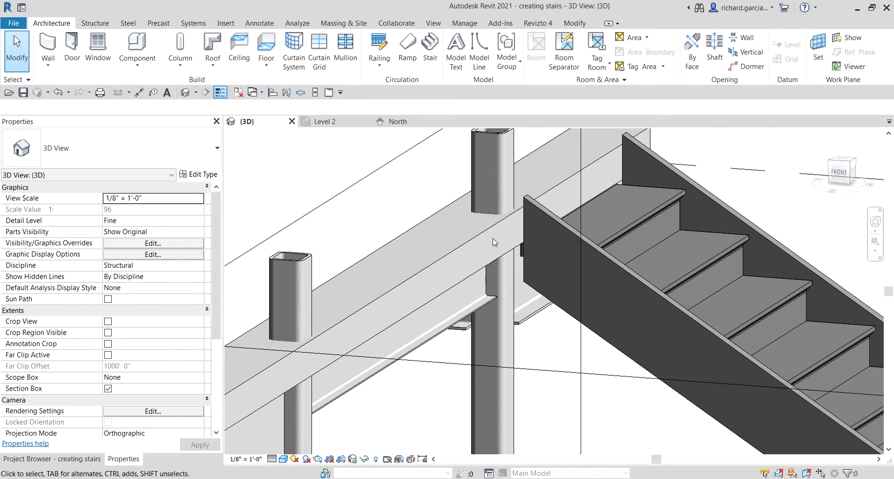
scroll(503, 237, "down", 5)
middle_click_drag(557, 230, 576, 251, "shift")
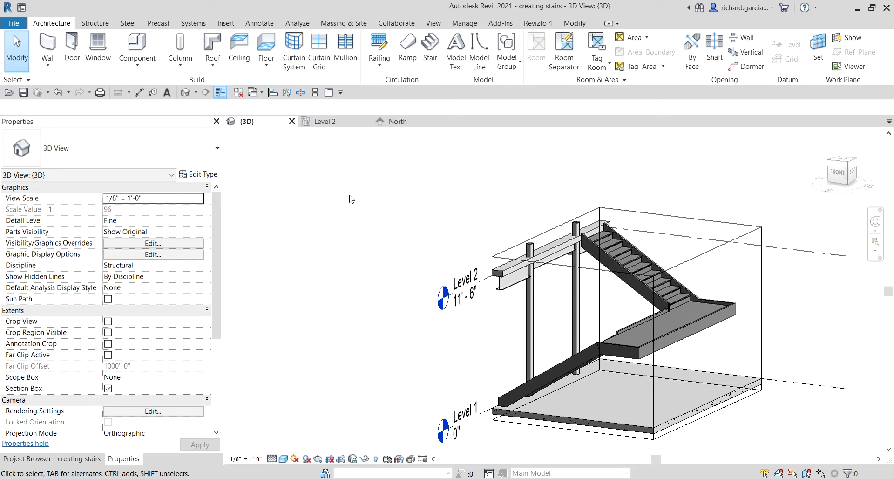
Step: Return to the Level 2 plan, select everything crossing the stair area, review the selected categories, and clear the selection
left_click(329, 122)
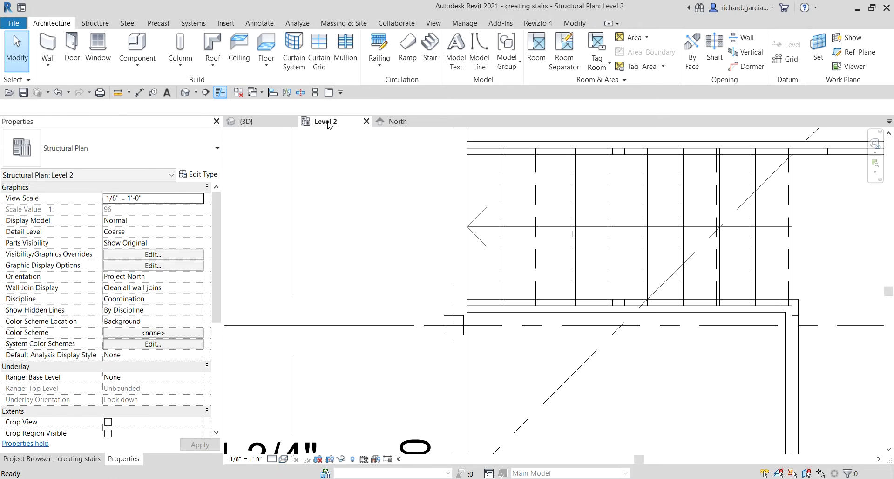
scroll(535, 233, "down", 3)
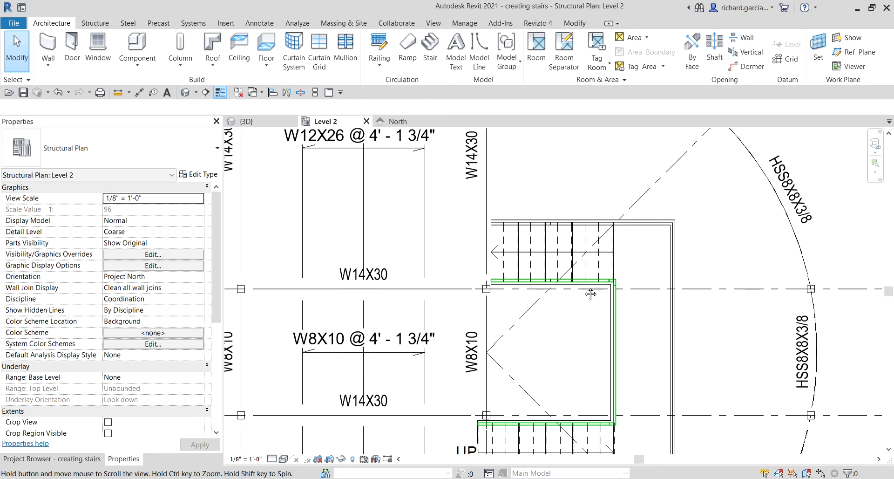
middle_click_drag(606, 280, 516, 266)
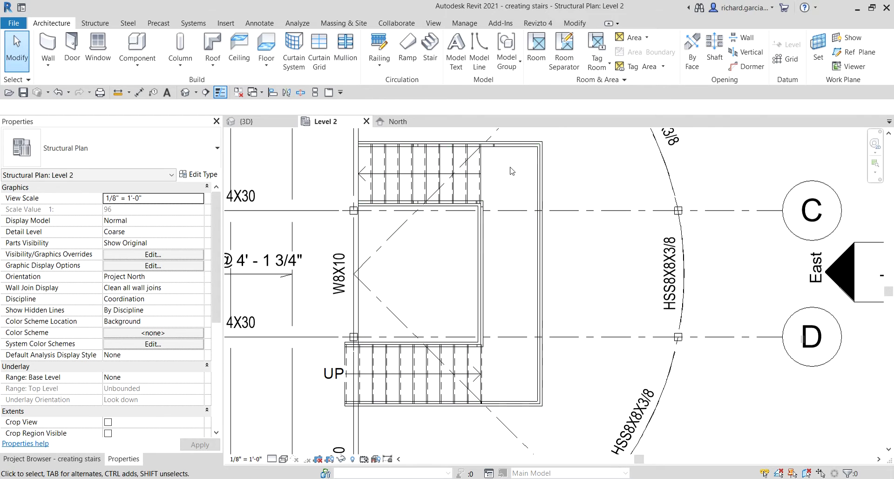
scroll(474, 175, "up", 2)
left_click_drag(615, 302, 419, 334)
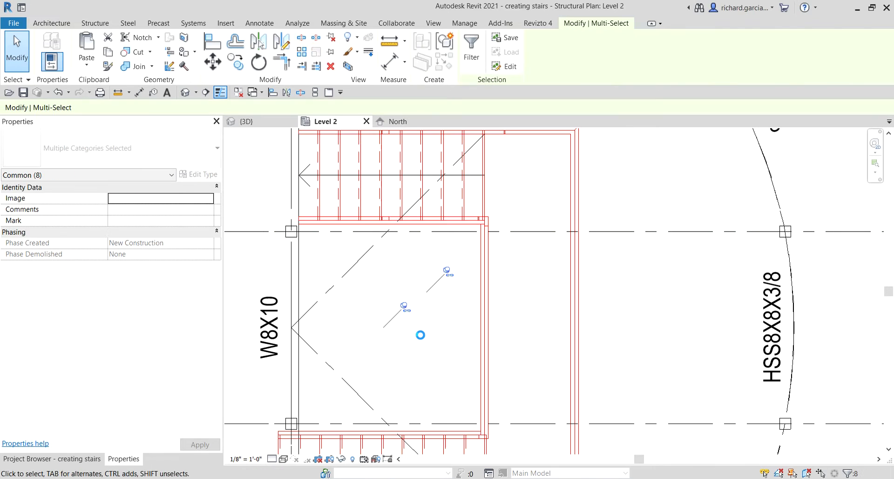
left_click(171, 176)
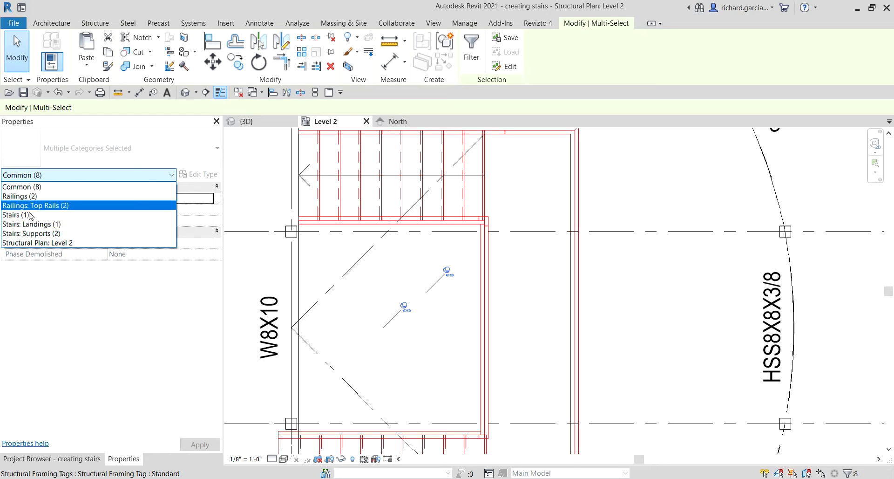
left_click(655, 310)
left_click(653, 315)
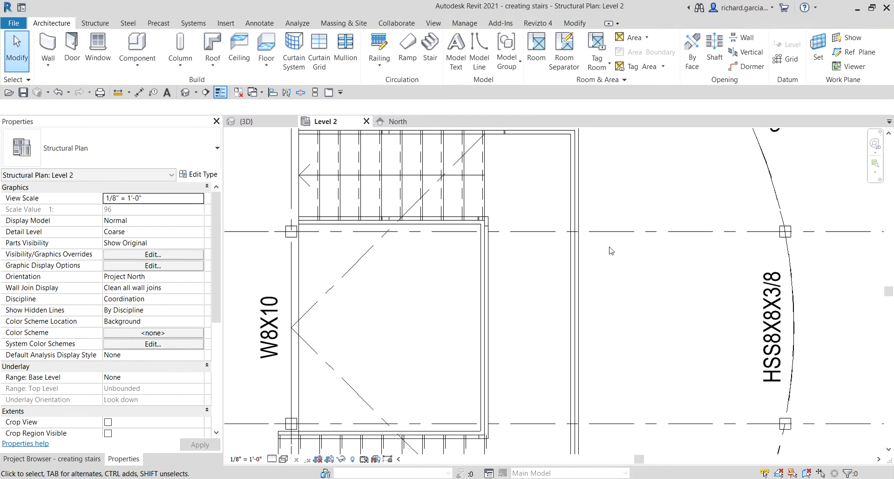
Step: Select the stair with its inner and outer railings and temporarily hide these elements in the Level 2 plan
left_click(485, 205)
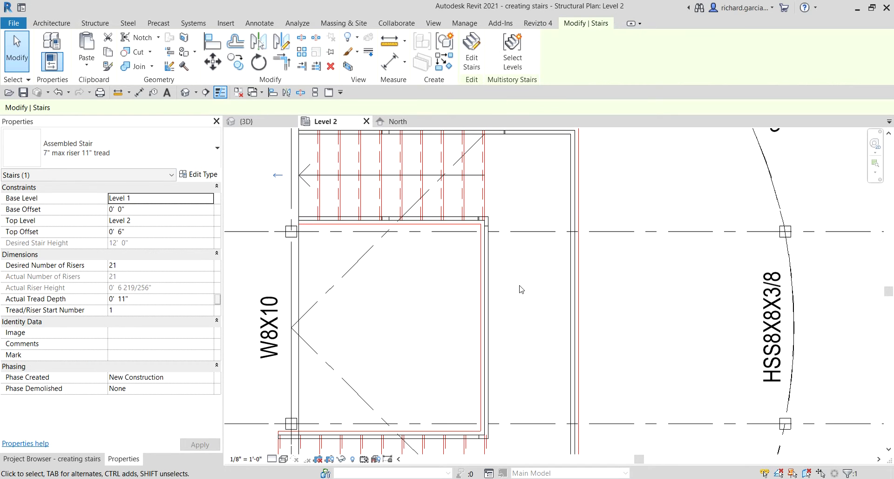
left_click(494, 267, "ctrl")
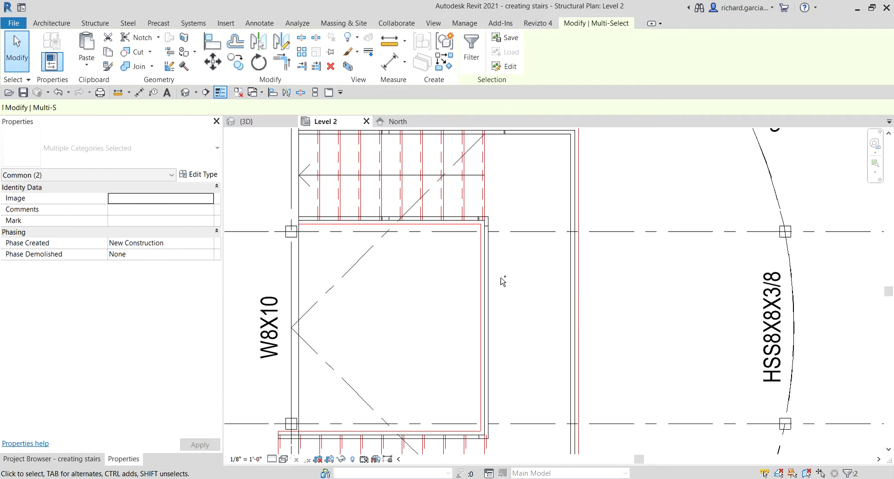
left_click(568, 274, "ctrl")
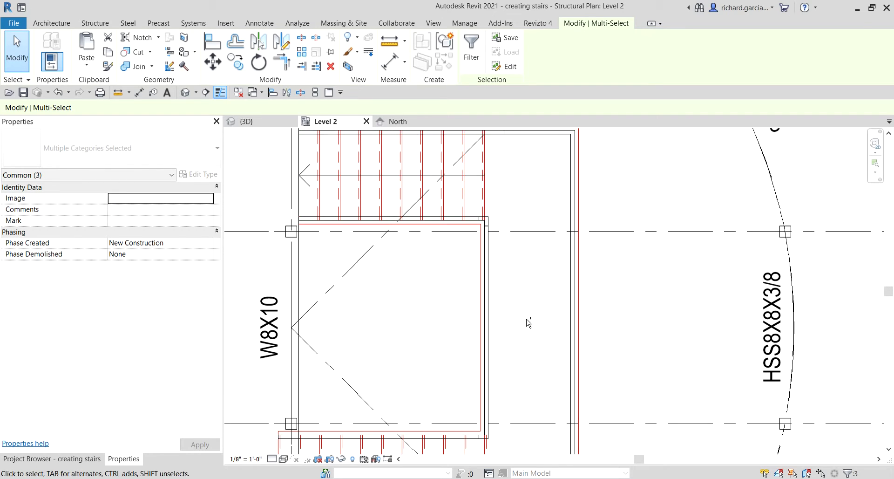
left_click(345, 461)
left_click(344, 461)
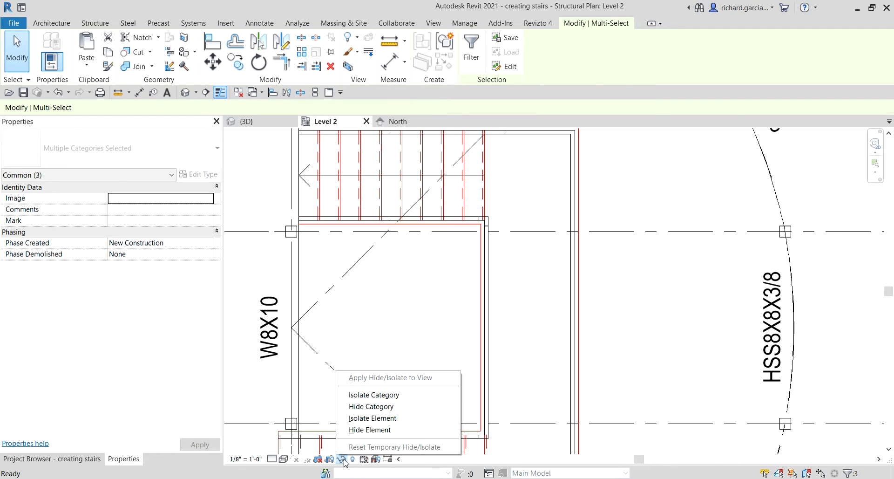
left_click(366, 430)
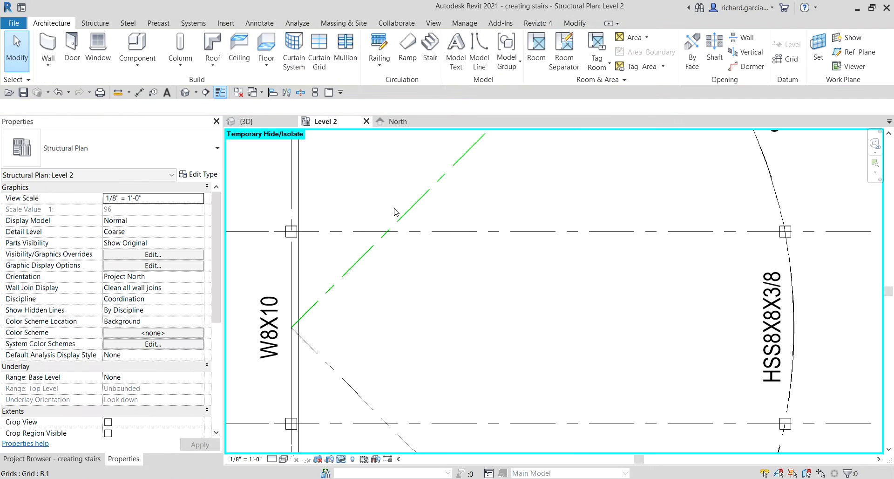
Step: Start a new stair from Level 2 to Level 3 and set its top offset to 6"
scroll(416, 364, "down", 3)
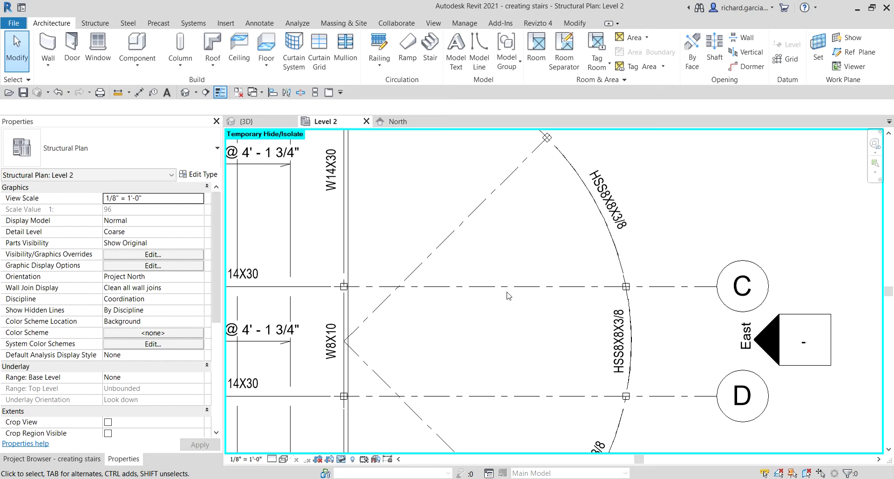
scroll(419, 289, "up", 2)
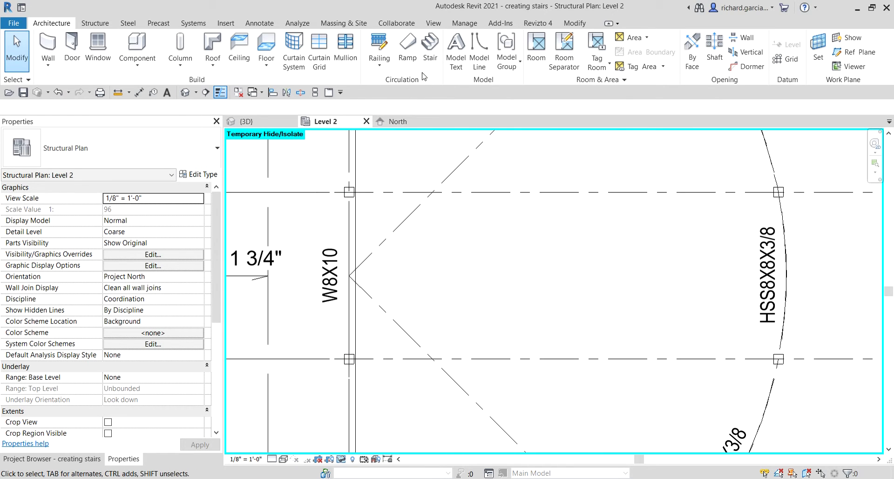
left_click(430, 49)
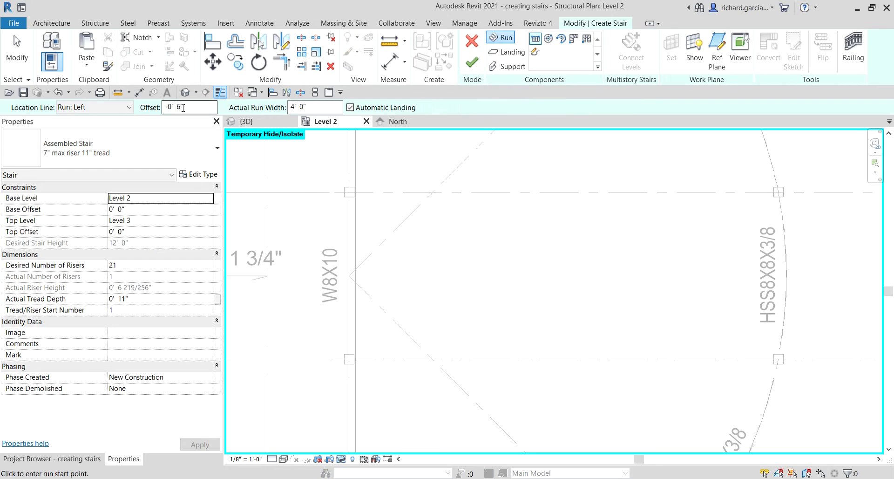
left_click(184, 107)
left_click(318, 107)
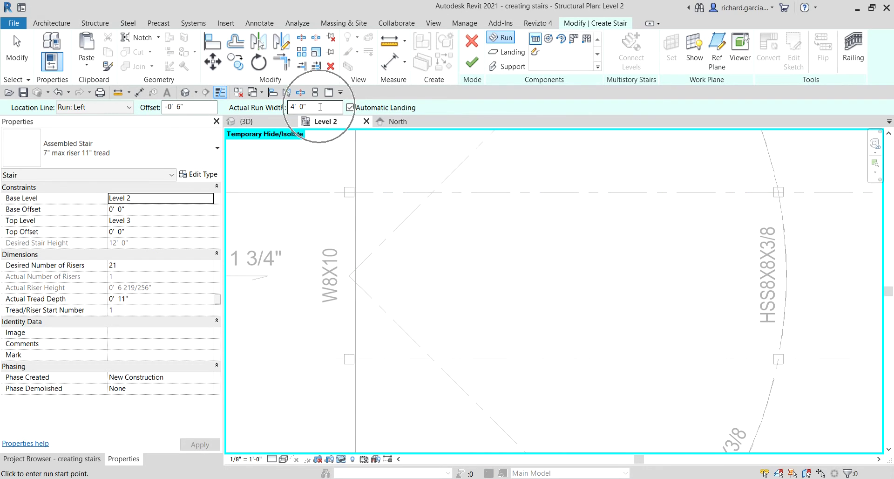
left_click(107, 107)
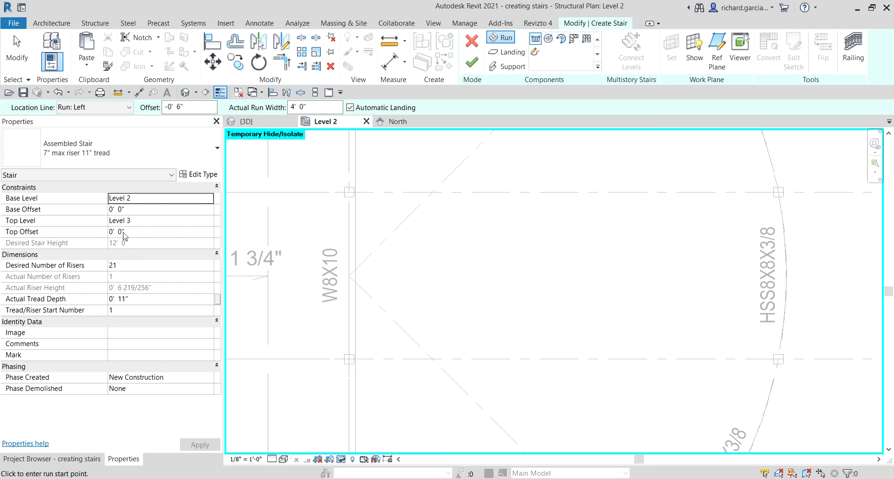
left_click(138, 232)
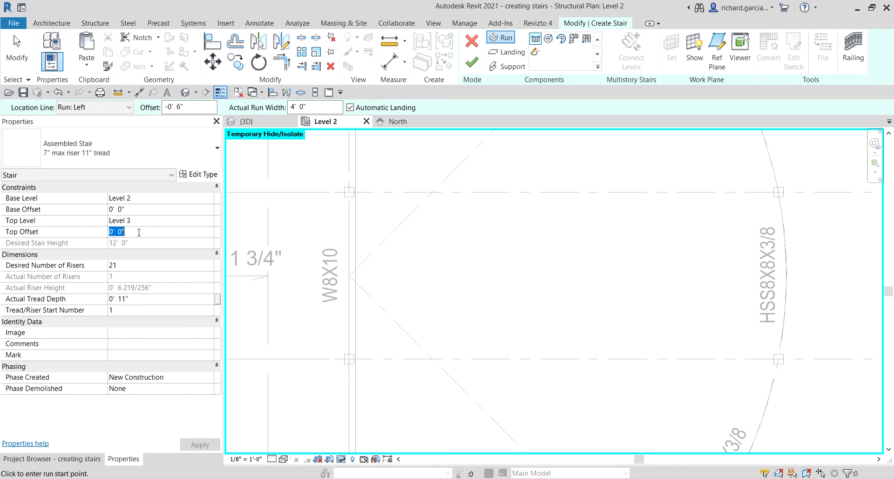
type("6")
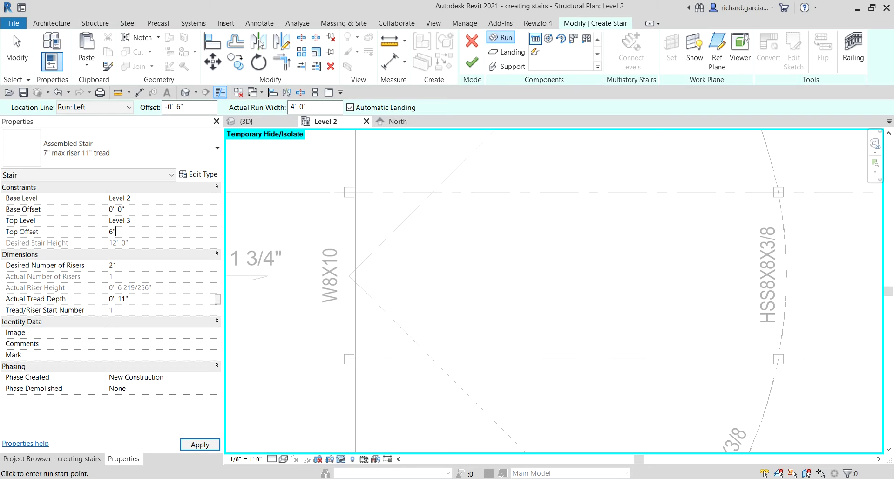
key("Return")
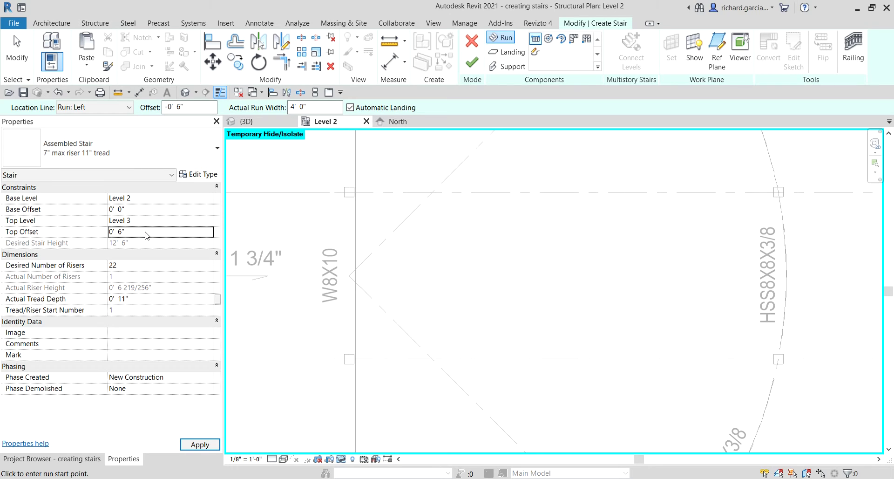
Step: Draw the first run of the Level 2 to Level 3 stair 9' 2" long along grid D from the floor edge
scroll(431, 248, "down", 2)
middle_click_drag(401, 247, 431, 247)
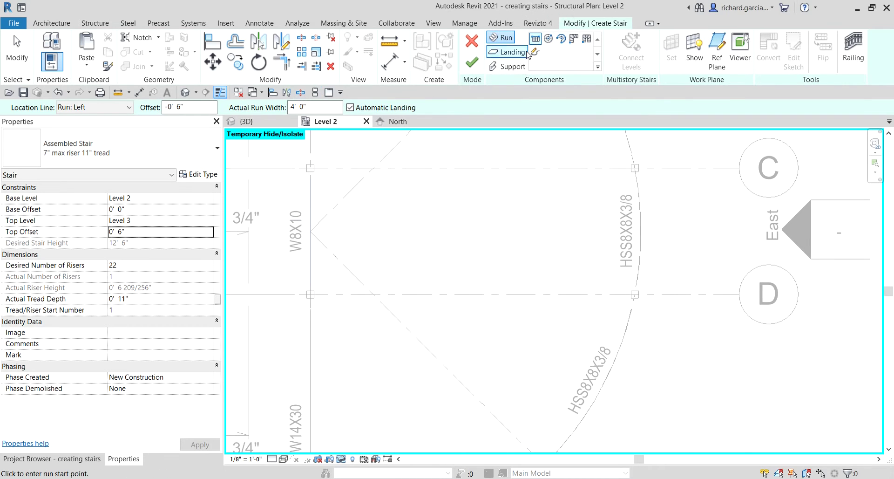
scroll(324, 290, "up", 3)
scroll(327, 270, "up", 2)
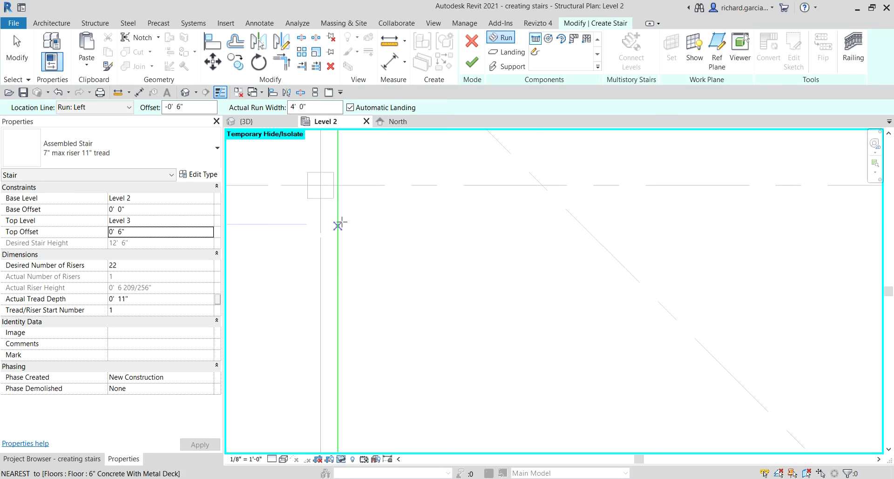
left_click(338, 189)
scroll(469, 193, "up", 3)
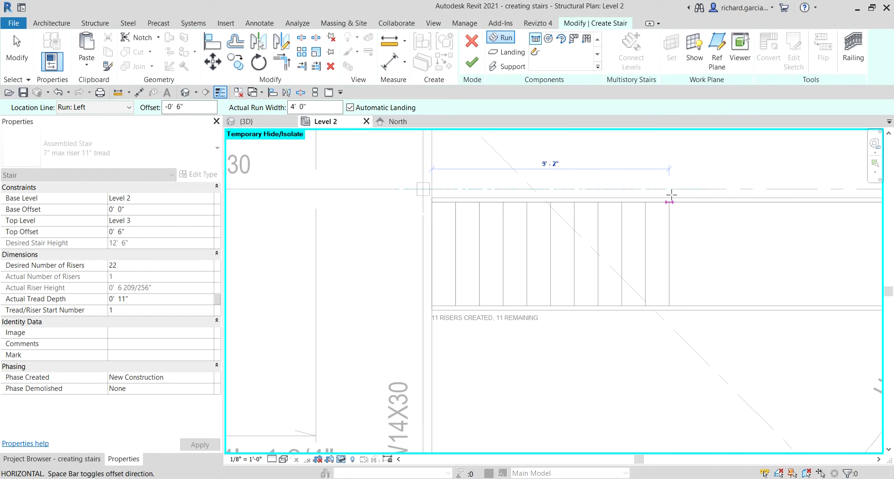
left_click(672, 195)
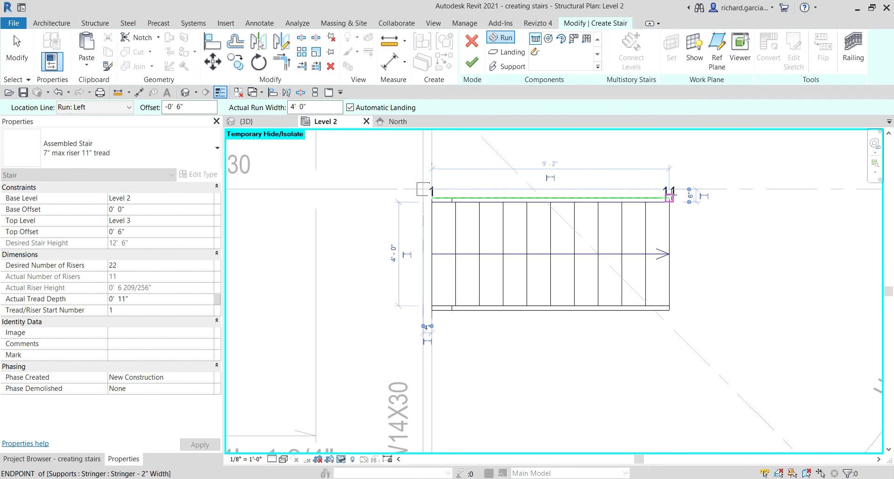
Step: Draw the second run of the Level 2 to Level 3 stair along grid C back to the floor edge and finish the stair
scroll(671, 198, "down", 3)
middle_click_drag(670, 277, 670, 381)
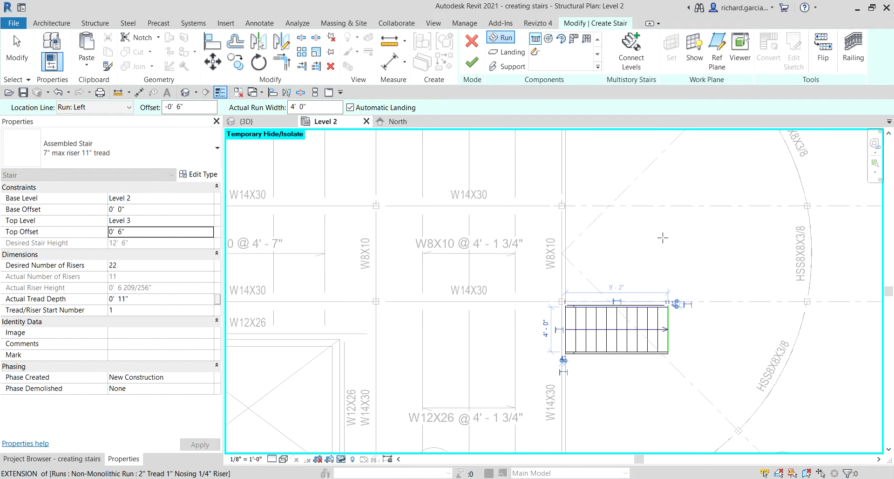
left_click(669, 206)
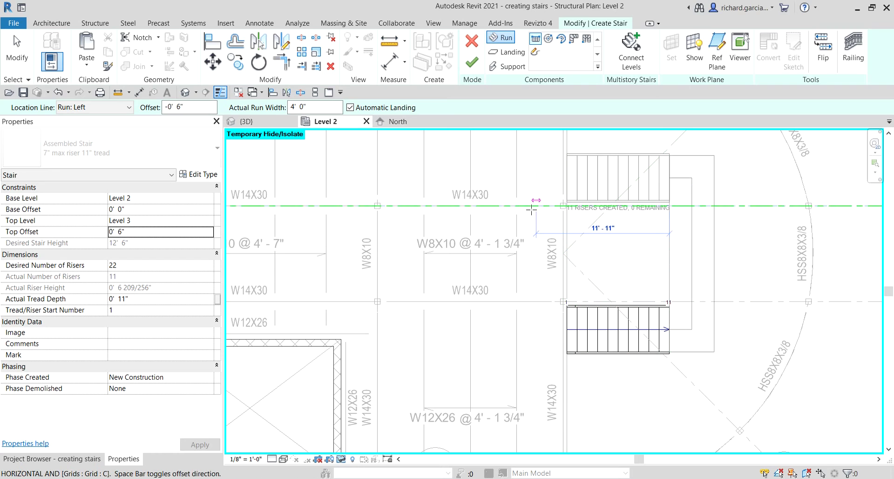
left_click(564, 205)
key("Escape")
scroll(531, 215, "up", 2)
middle_click_drag(655, 277, 536, 279)
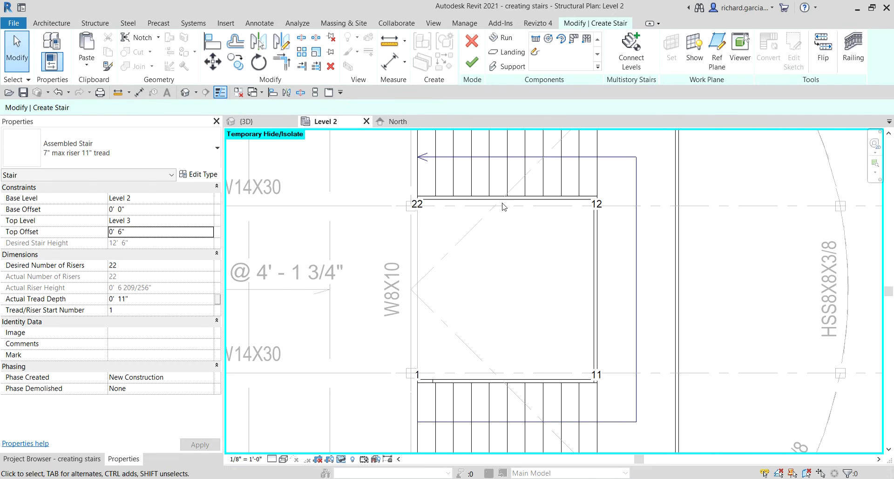
left_click(478, 69)
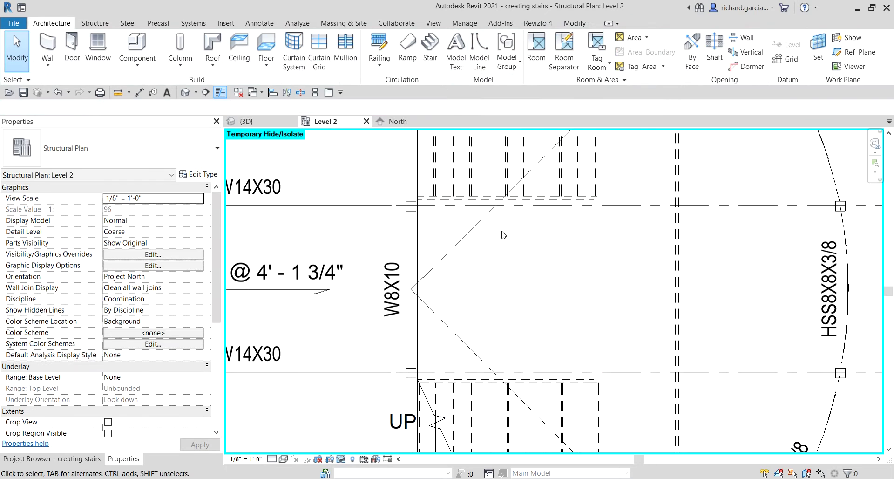
Step: Check the new stair's selection in the Level 2 plan, clear it, and reset the temporary hide/isolate
scroll(566, 227, "down", 3)
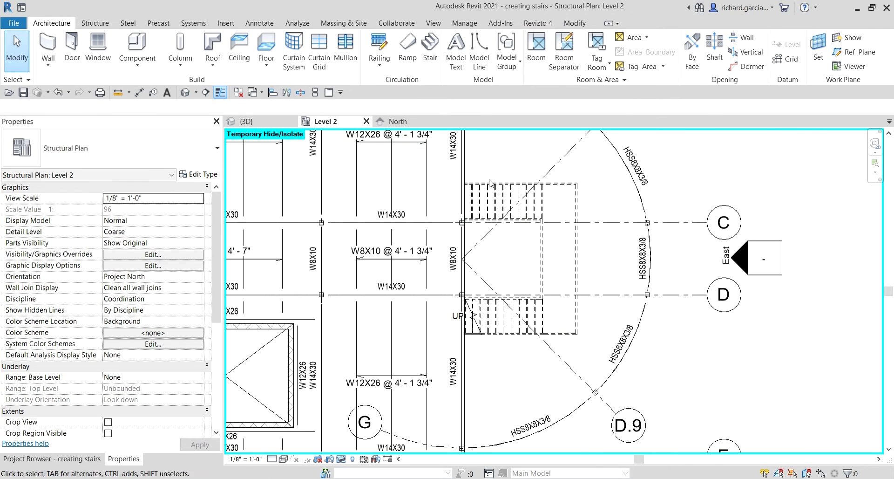
left_click(538, 218)
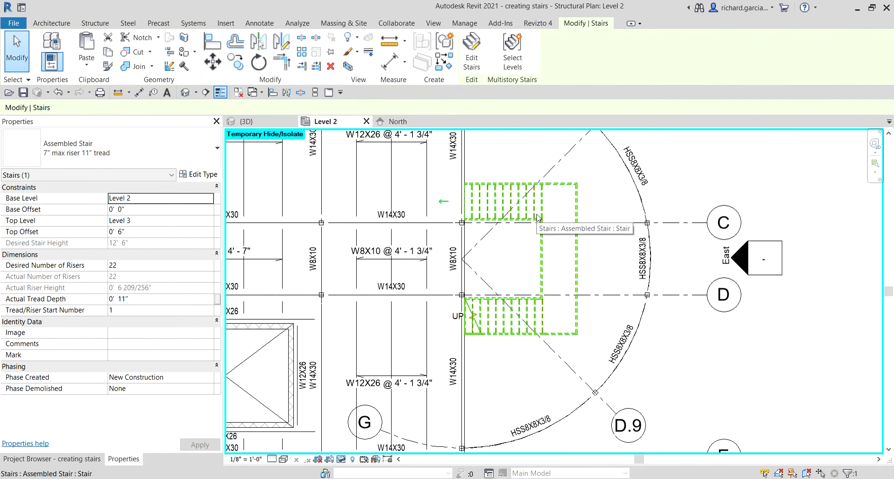
left_click(598, 284)
left_click(342, 459)
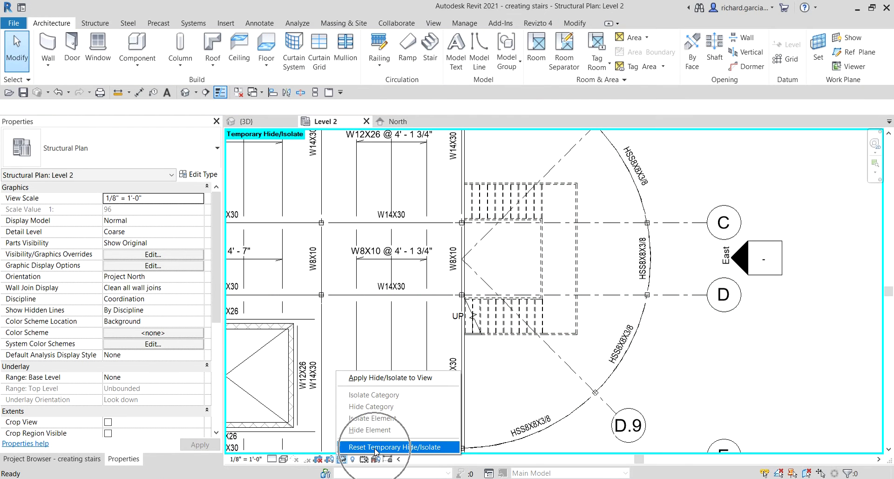
left_click(375, 447)
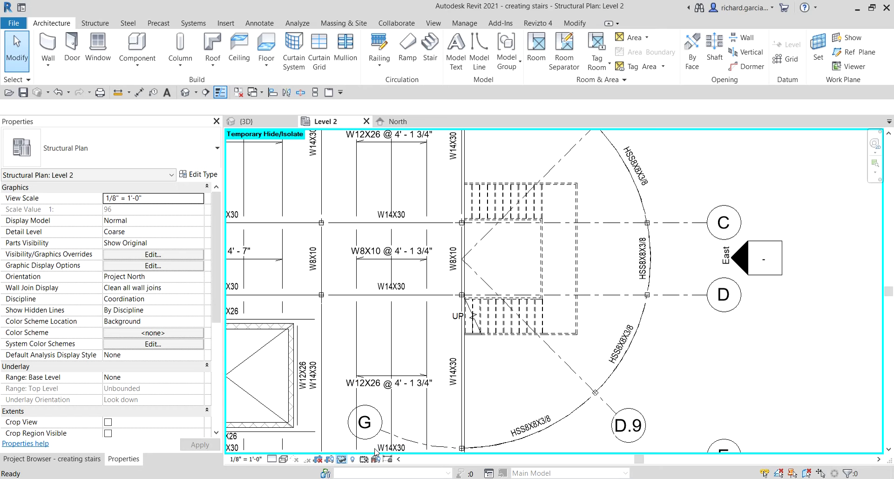
Step: Isolate the Level 2 to Level 3 stair with a 3D selection box and inspect where it meets the floor edges
left_click(536, 201)
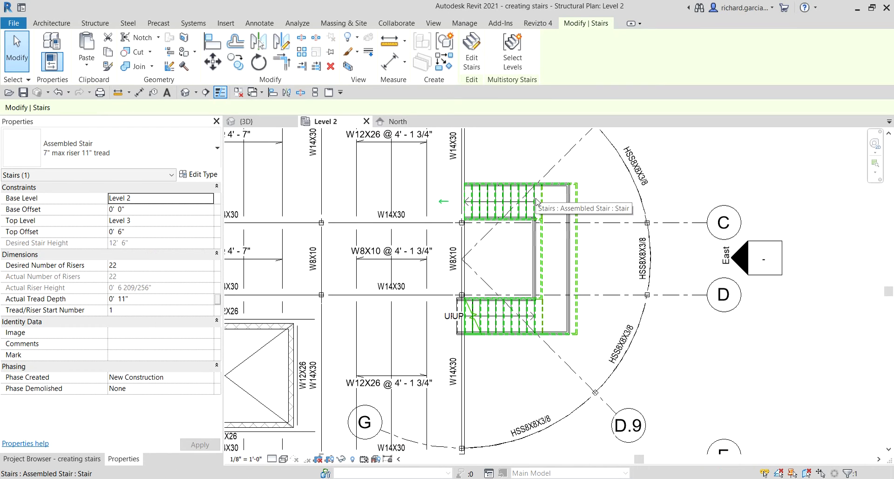
left_click(348, 66)
left_click(807, 283)
middle_click_drag(806, 283, 649, 345, "shift")
scroll(596, 373, "up", 5)
scroll(601, 381, "down", 3)
scroll(606, 357, "up", 3)
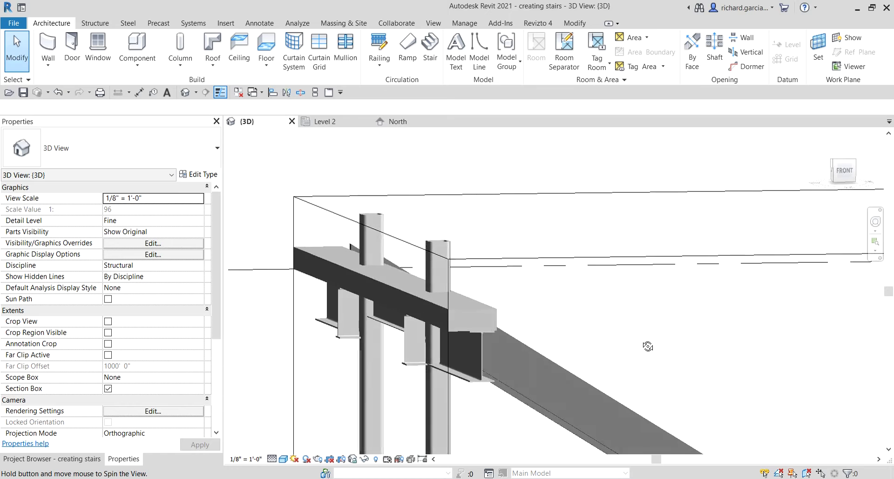
scroll(649, 345, "down", 3)
scroll(533, 207, "down", 3)
left_click(605, 219)
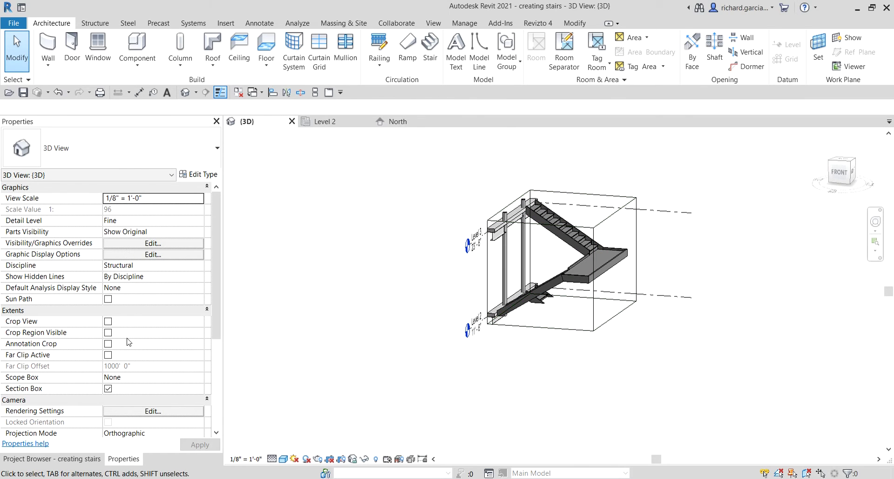
Step: Turn off the section box in the 3D view to show the whole building around the stairs
left_click(107, 388)
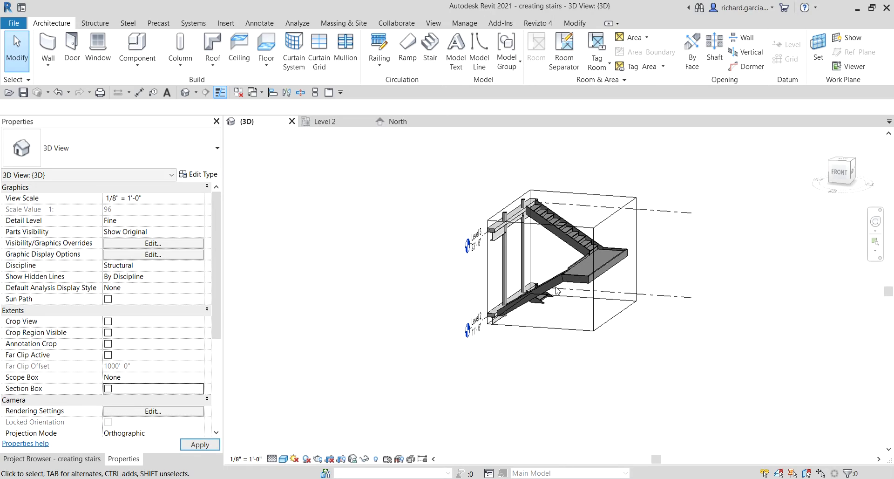
middle_click_drag(619, 286, 684, 297, "shift")
scroll(587, 261, "up", 5)
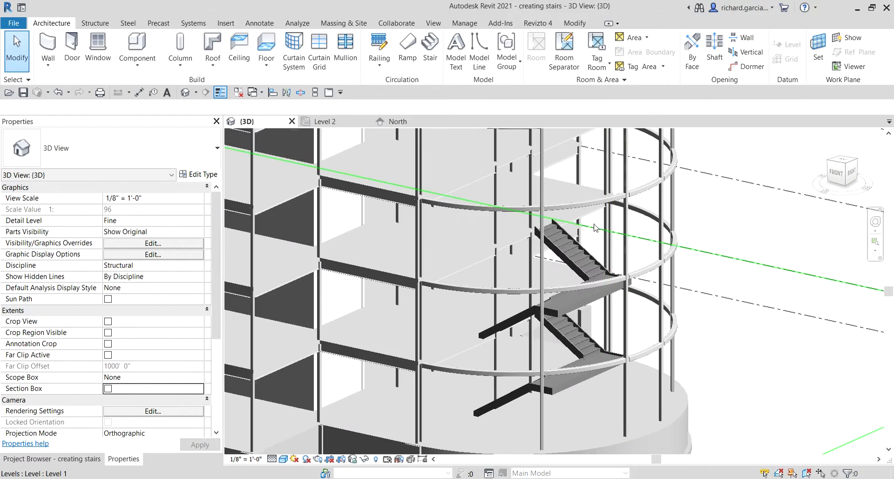
Step: Make the Level 2 to Level 3 stair multistory by connecting it to Level 4 and Level 5 from the Right view
left_click(569, 255)
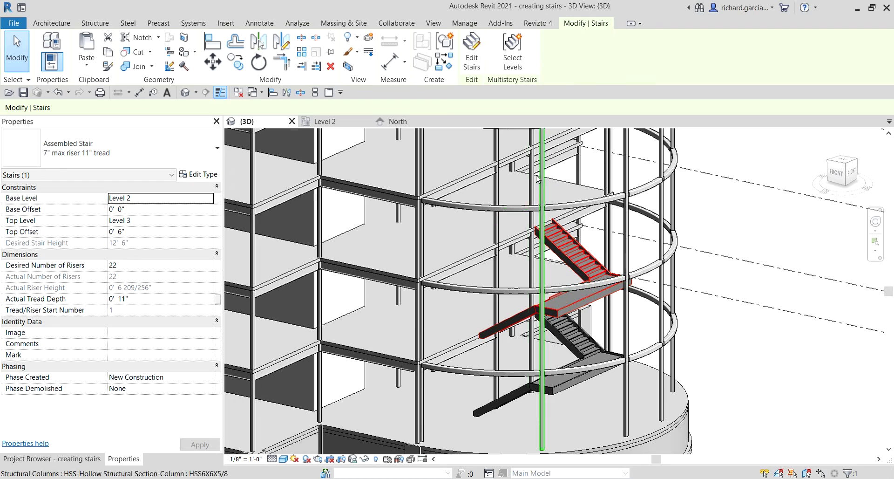
left_click(513, 47)
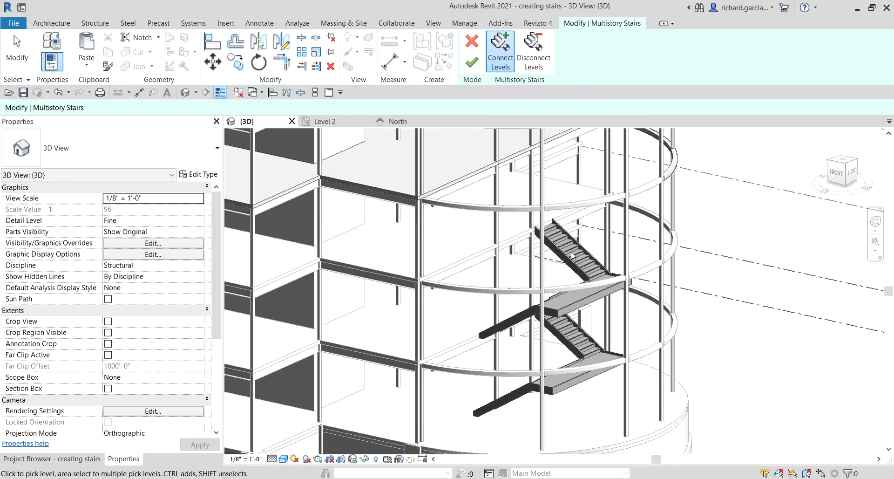
scroll(652, 261, "down", 3)
middle_click_drag(652, 261, 620, 249, "shift")
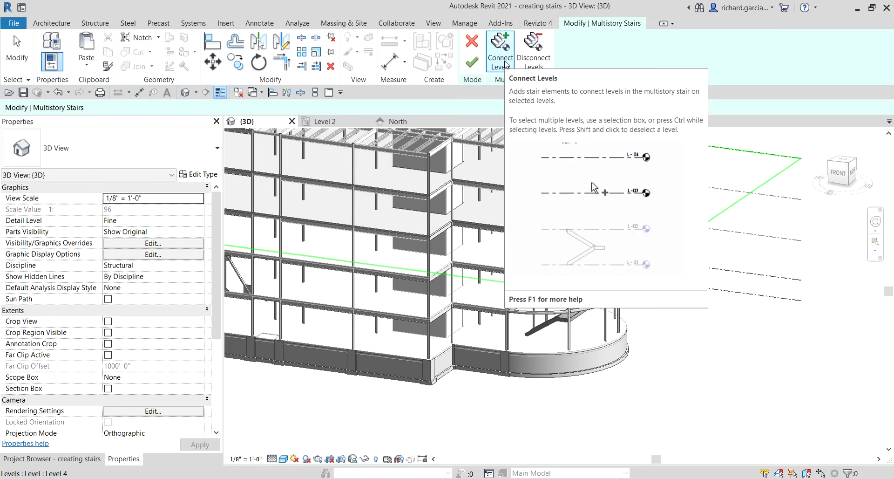
left_click(505, 63)
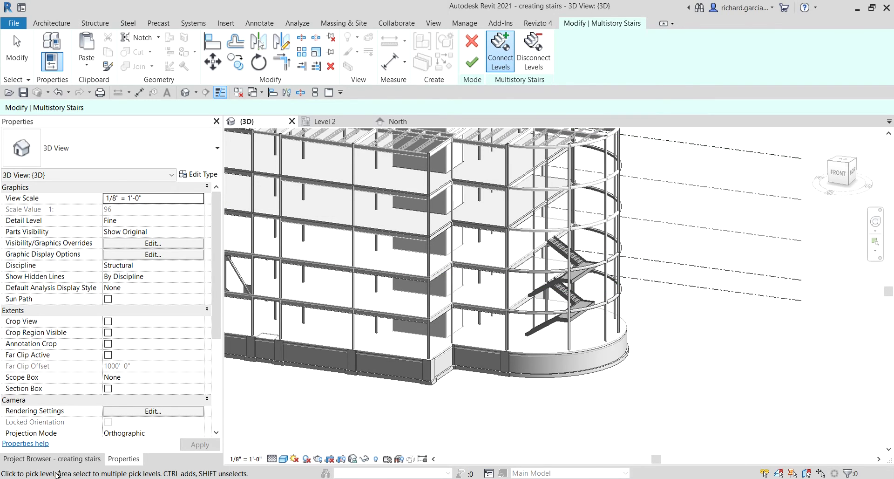
middle_click_drag(724, 310, 689, 242, "shift")
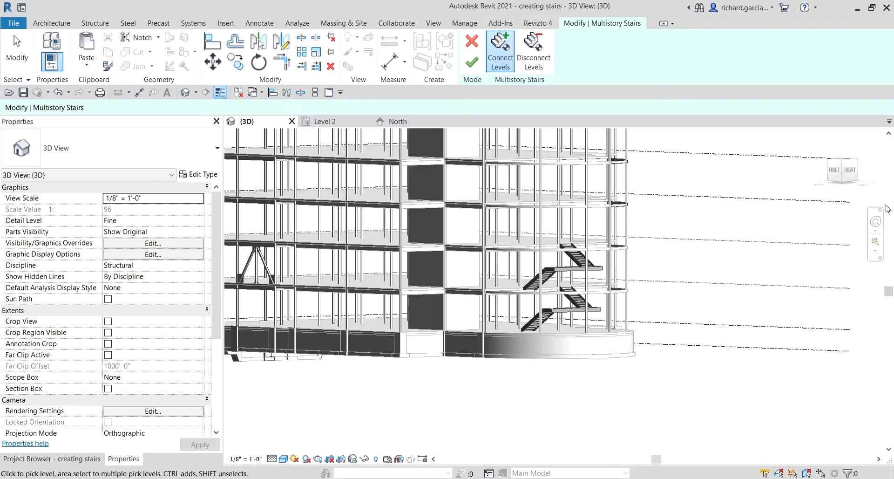
left_click(850, 171)
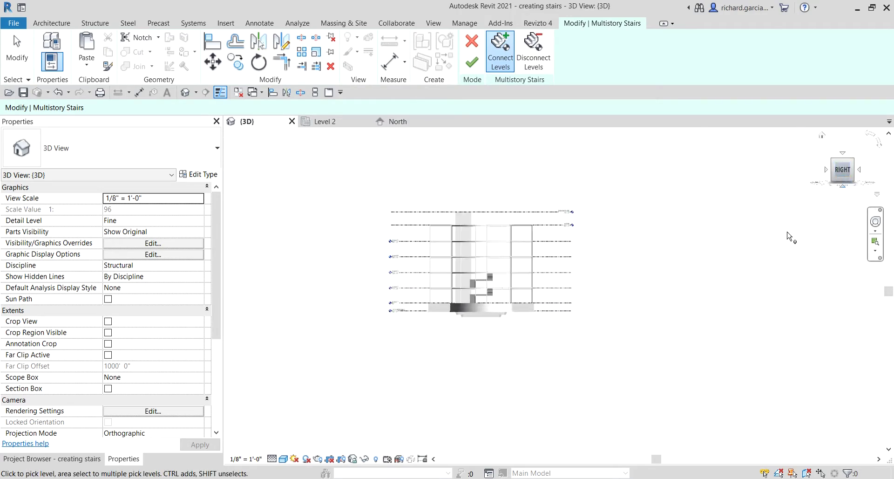
scroll(636, 304, "up", 3)
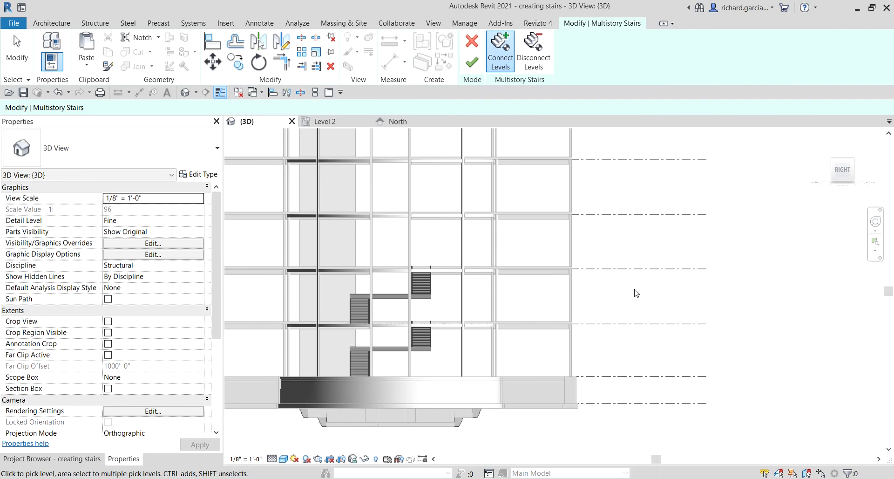
left_click(620, 214)
middle_click_drag(634, 202, 653, 360)
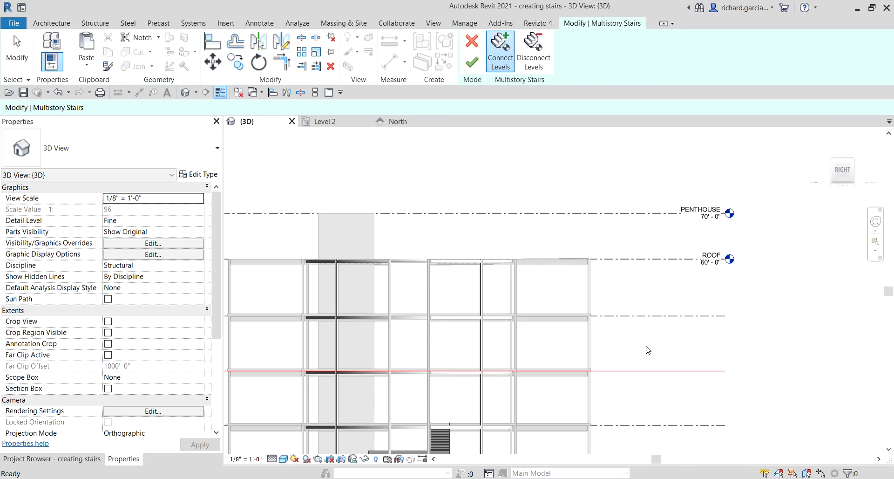
left_click(660, 317)
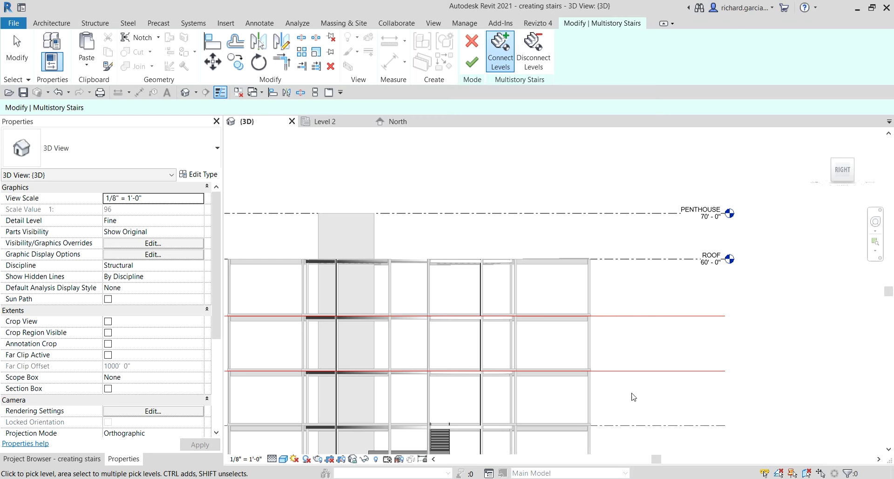
scroll(633, 397, "down", 2)
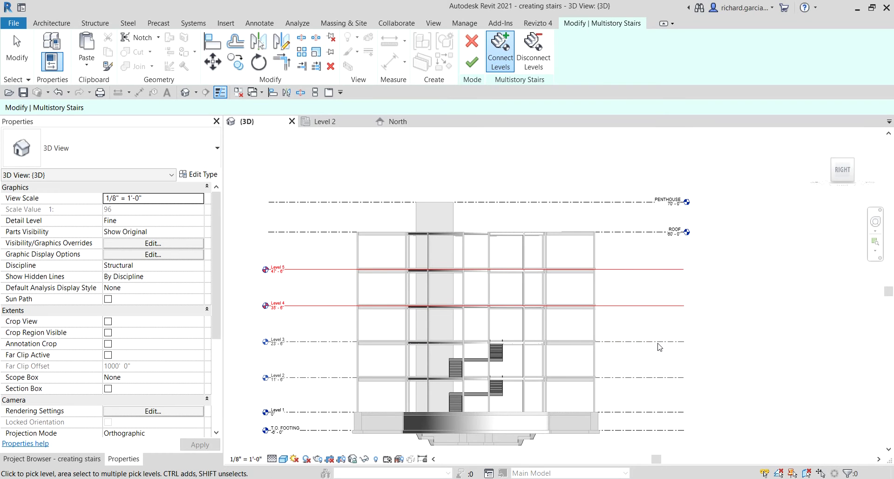
left_click(472, 62)
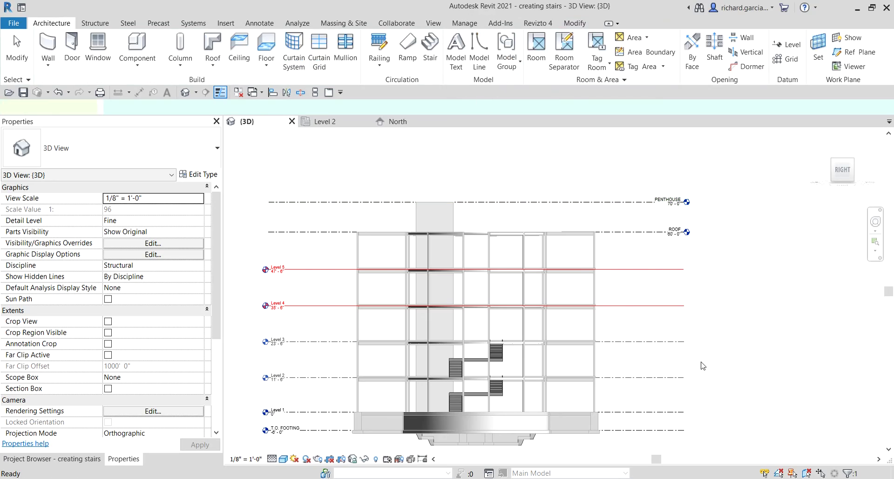
Step: Clear the selection and examine the multistory stair in the 3D view from several angles
middle_click_drag(556, 360, 712, 365, "shift")
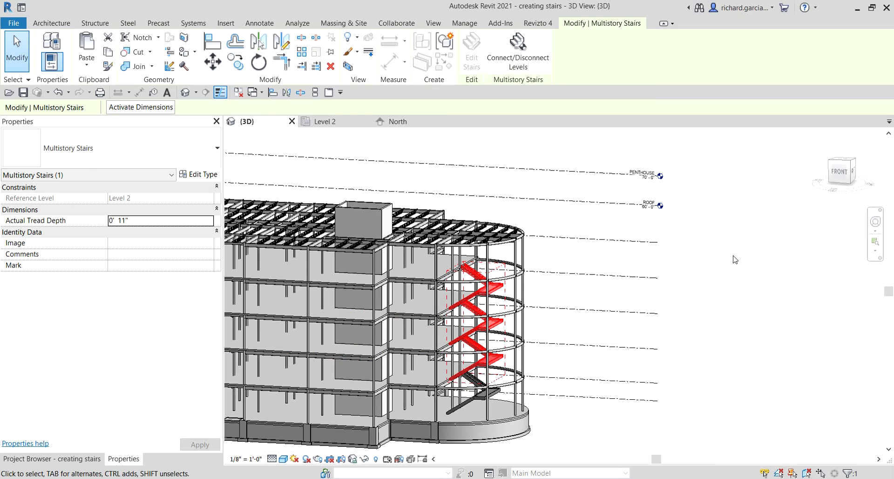
left_click(280, 169)
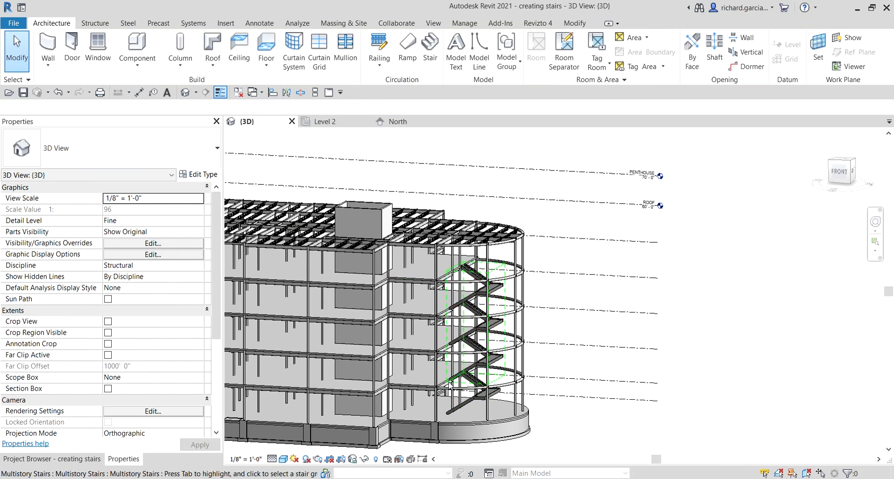
scroll(468, 383, "up", 1)
middle_click_drag(468, 383, 529, 296)
scroll(529, 296, "up", 4)
middle_click_drag(579, 284, 574, 360, "shift")
scroll(613, 357, "down", 6)
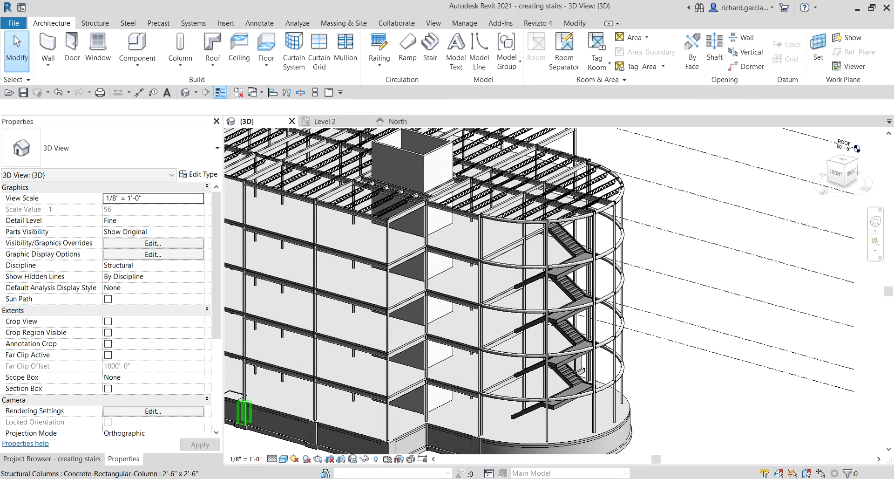
Step: Draw a building section across the lower stair run, just south of grid D in the Level 2 plan
left_click(337, 122)
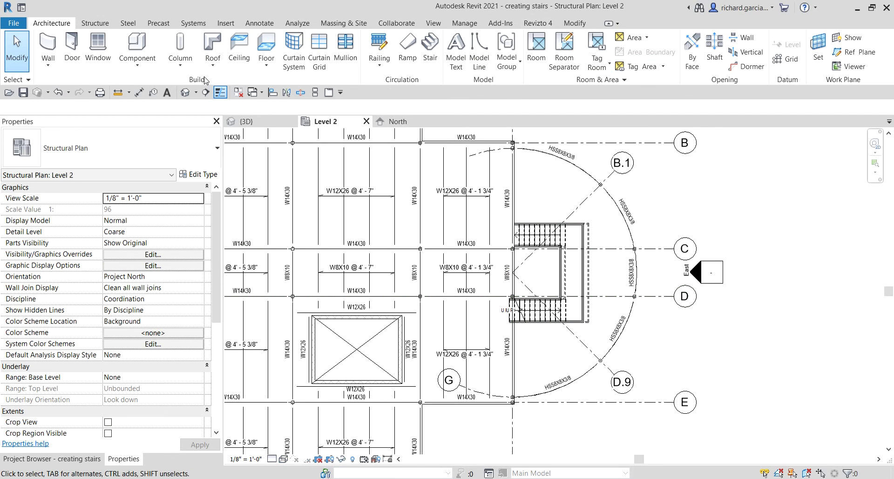
left_click(205, 92)
scroll(583, 345, "up", 2)
left_click(448, 306)
left_click(612, 306)
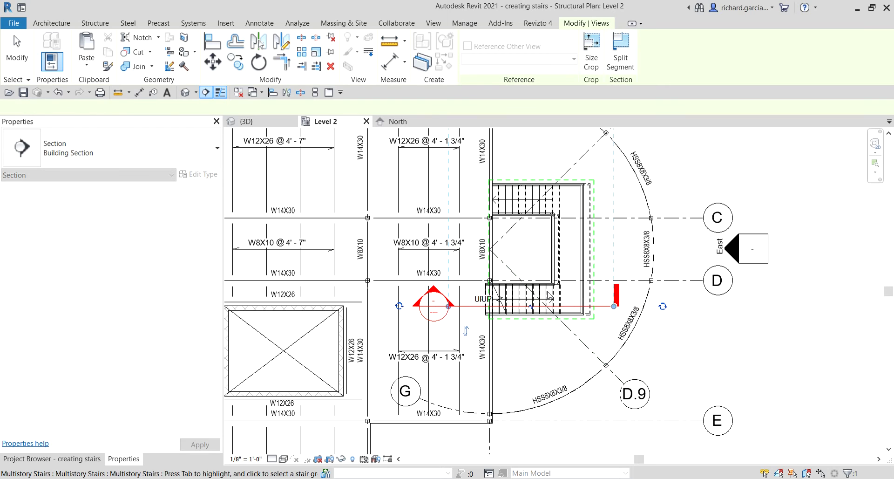
key("Escape")
Step: Shorten the section's far clip offset to about 14' 6" so its depth ends within the stair's upper run
scroll(530, 176, "down", 1)
scroll(530, 176, "down", 3)
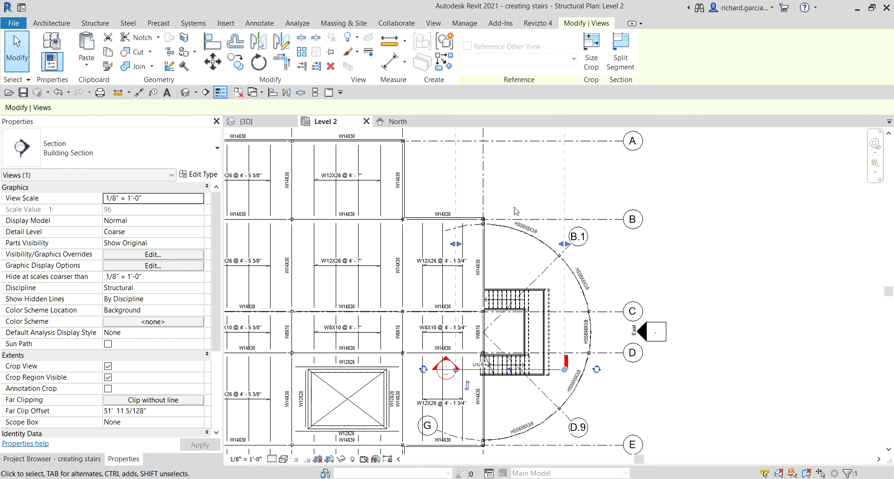
left_click_drag(515, 153, 514, 252)
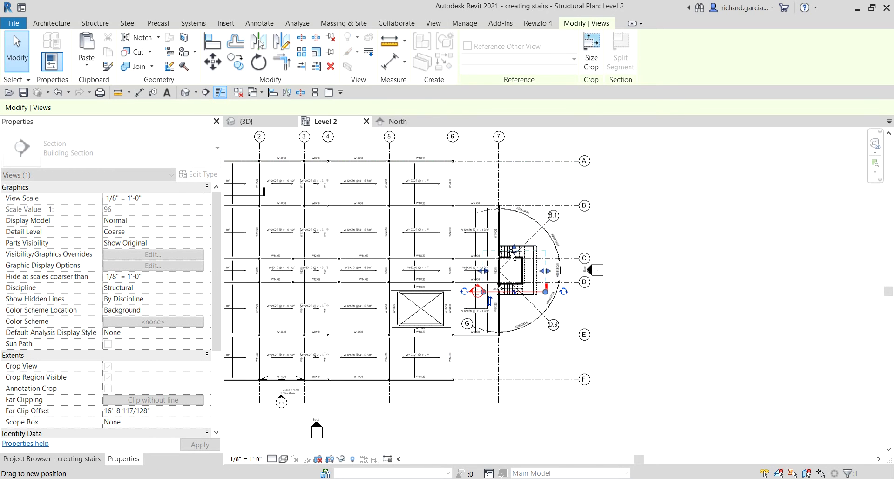
scroll(558, 289, "up", 2)
scroll(559, 291, "up", 2)
Step: Open the new section view and examine the stairs from Level 1 to Level 5
right_click(583, 285)
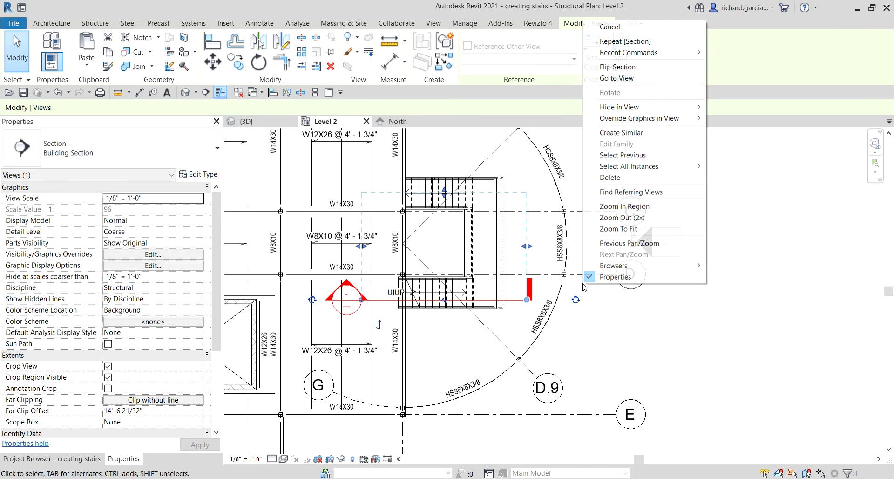
left_click(639, 80)
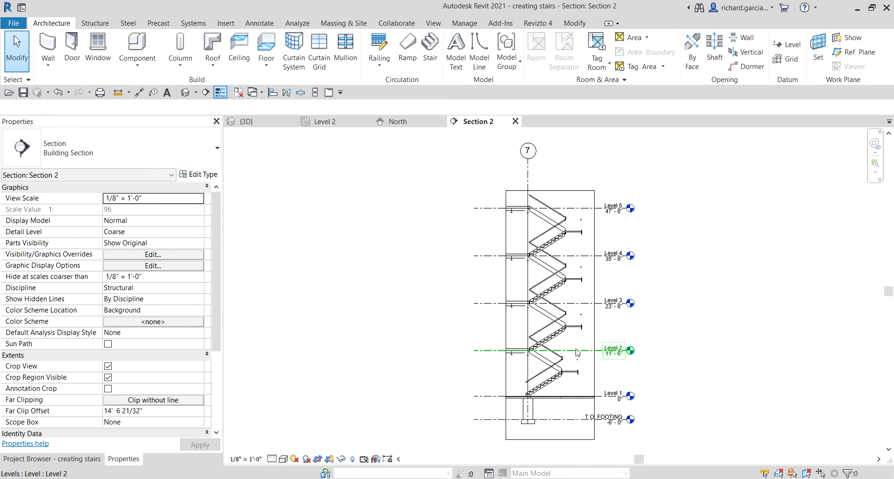
scroll(539, 386, "up", 3)
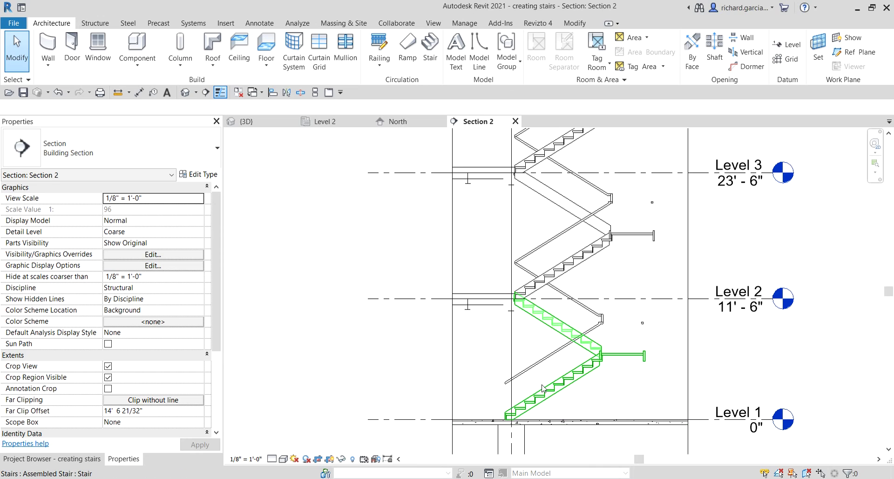
scroll(582, 363, "down", 3)
middle_click_drag(606, 368, 508, 375)
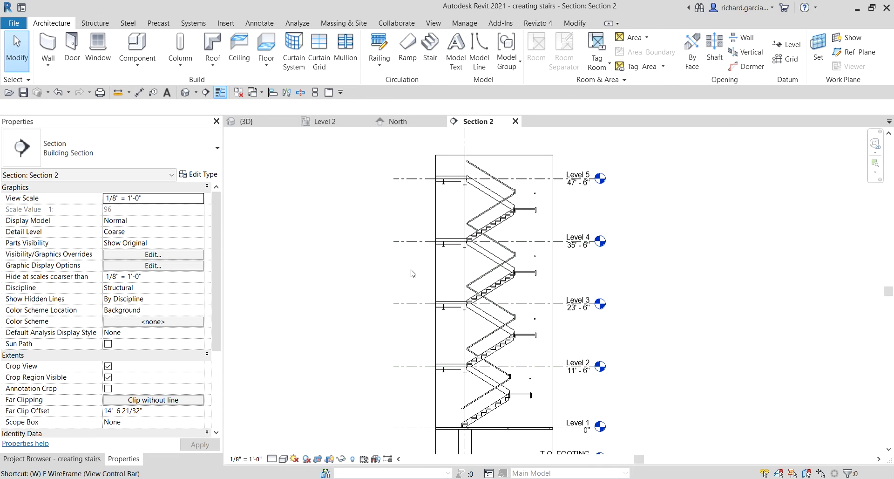
Step: Tile the open views, fit them all to their windows, and frame the stair tower in the 3D view
key("w")
key("t")
key("z")
key("a")
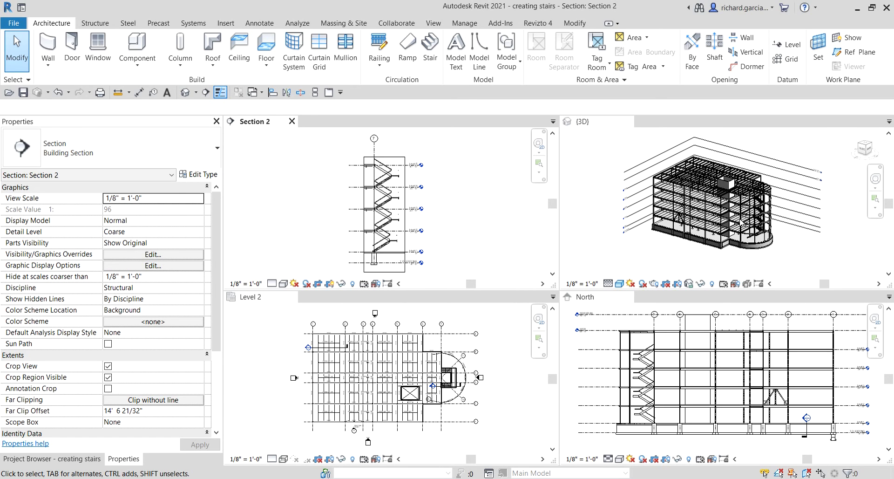
scroll(745, 203, "up", 8)
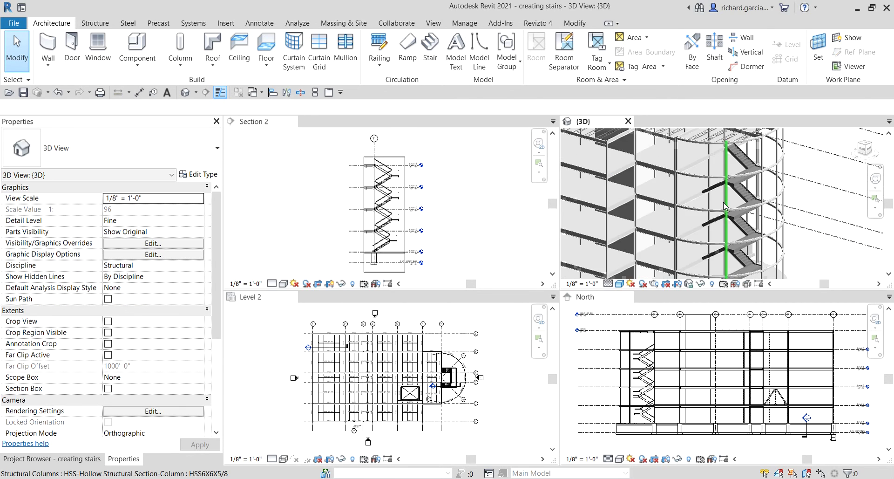
middle_click_drag(746, 203, 764, 203, "shift")
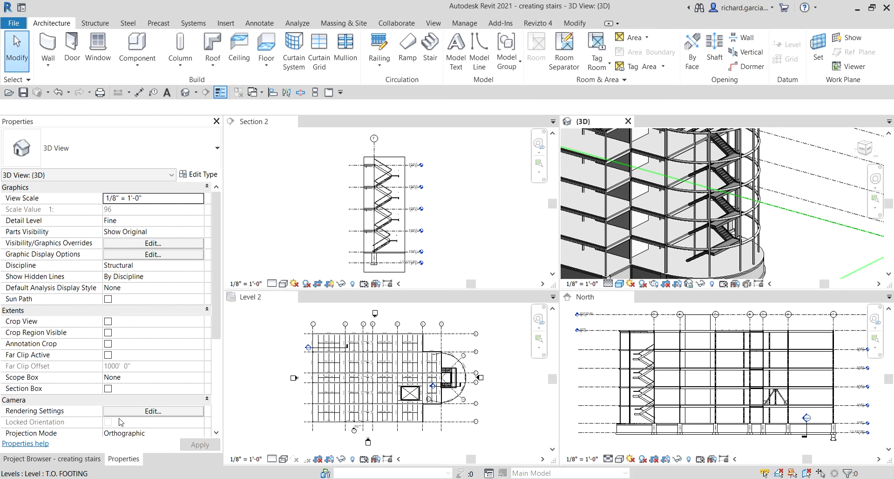